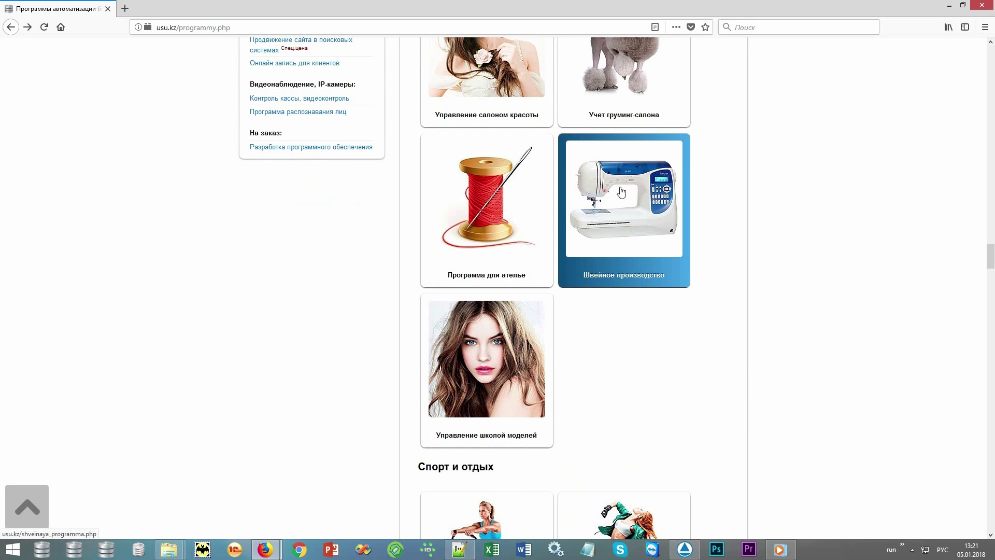
# - Open the 'Программа для ателье' page from the usu.kz program catalogue
pyautogui.click(511, 188)
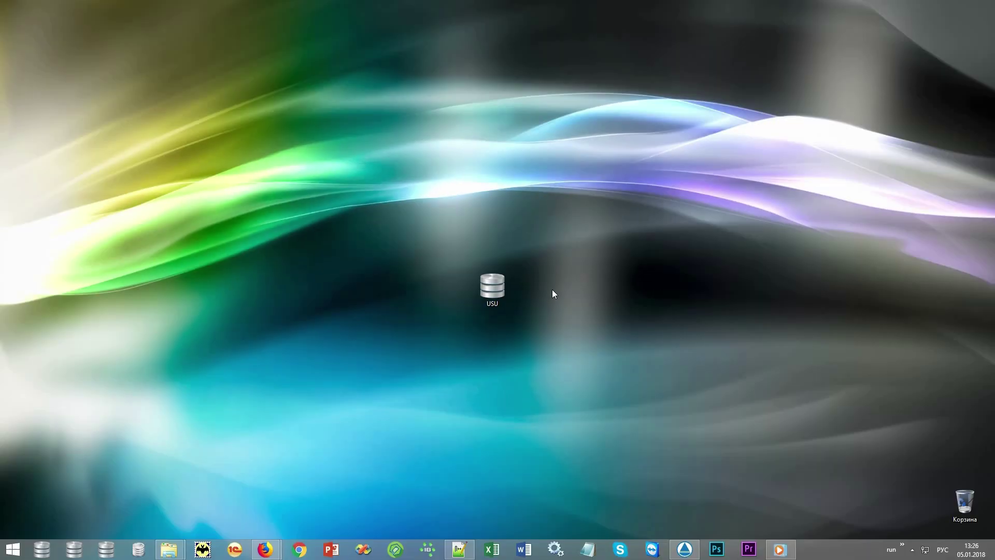
# - Launch USU and log in with the user name, password and role MAIN
pyautogui.doubleClick(501, 282)
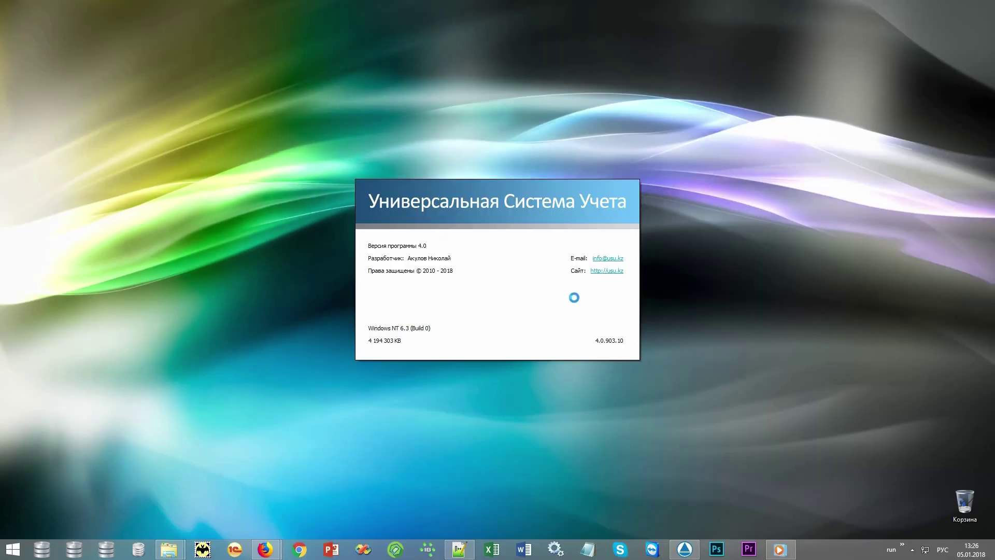
pyautogui.hotkey('alt', 'shift')
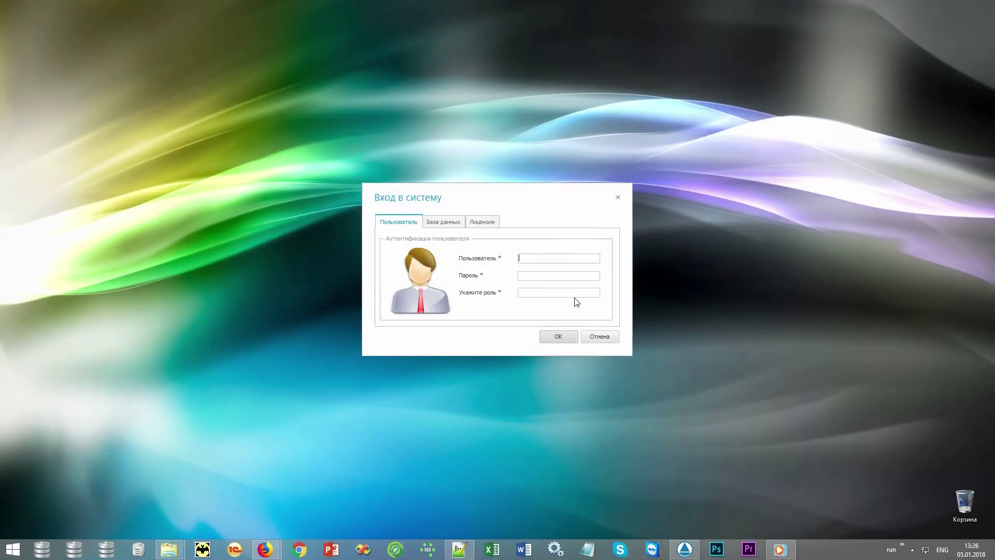
pyautogui.write('NIKOLAY')
pyautogui.click(581, 274)
pyautogui.write('*')
pyautogui.write('MAIN')
pyautogui.click(572, 338)
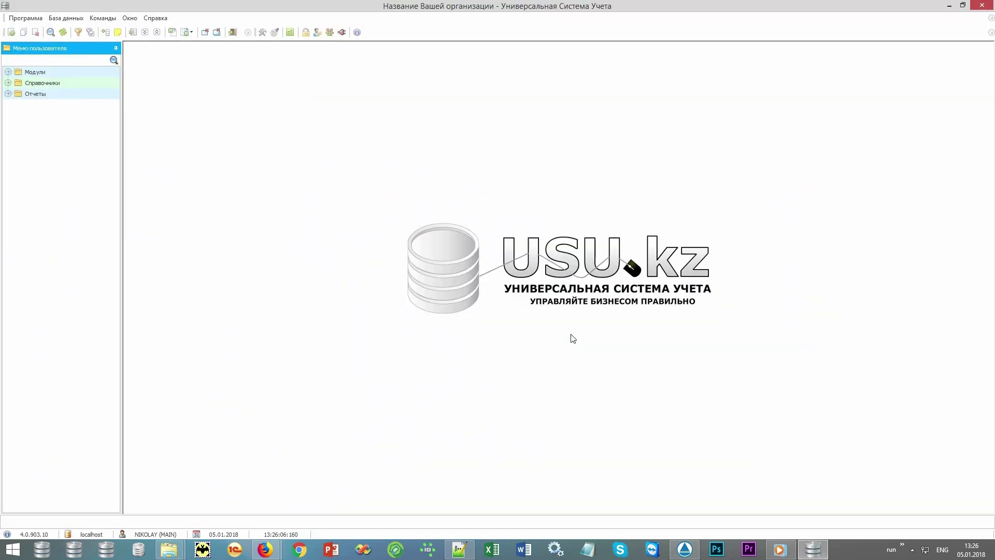
# - Browse the interface theme list and close it, keeping the Северное сияние theme
pyautogui.click(274, 33)
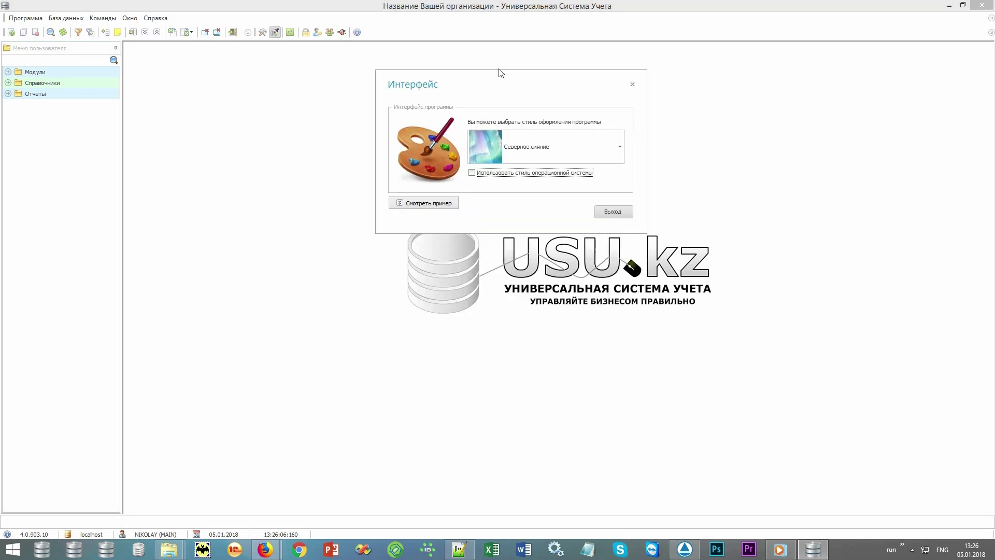
pyautogui.click(620, 137)
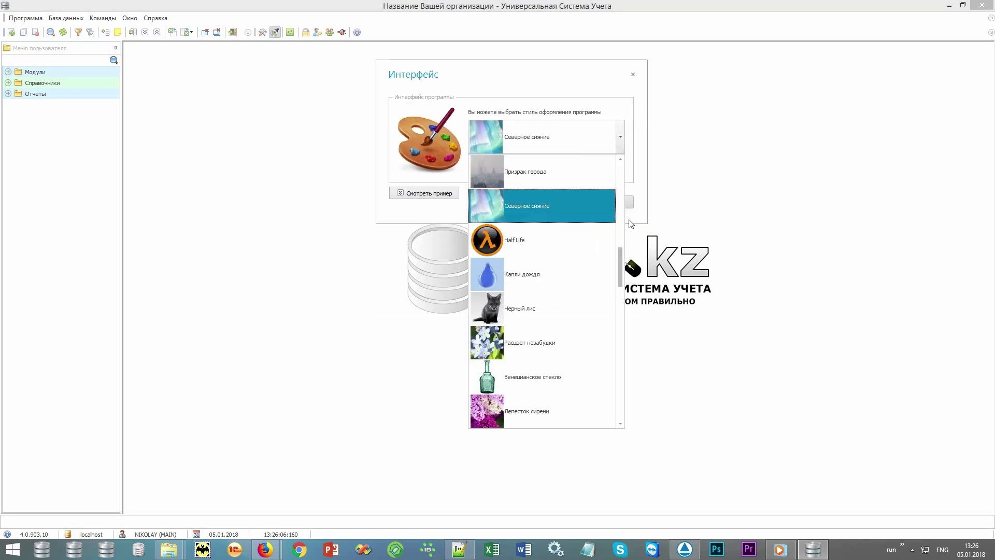
pyautogui.moveTo(626, 262); pyautogui.dragTo(611, 396)
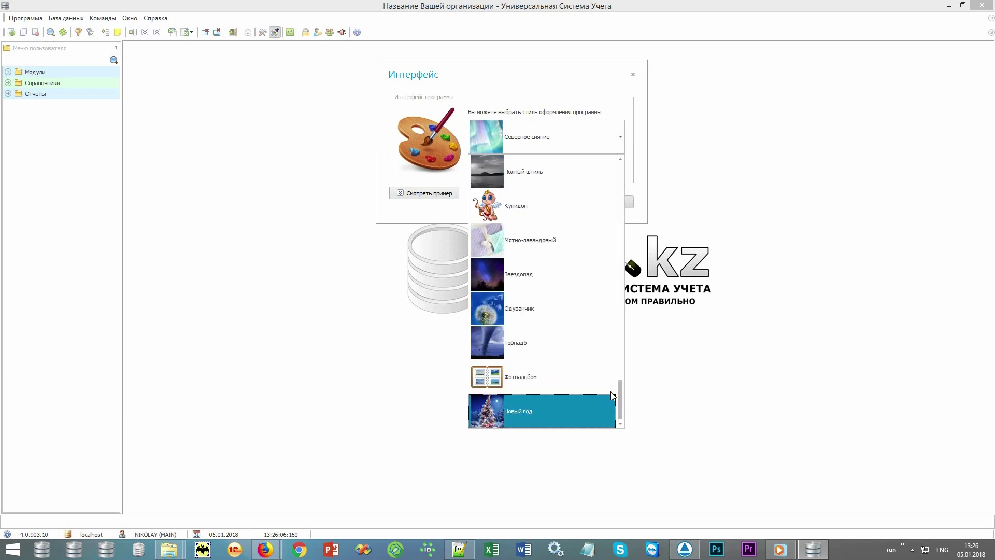
pyautogui.click(633, 75)
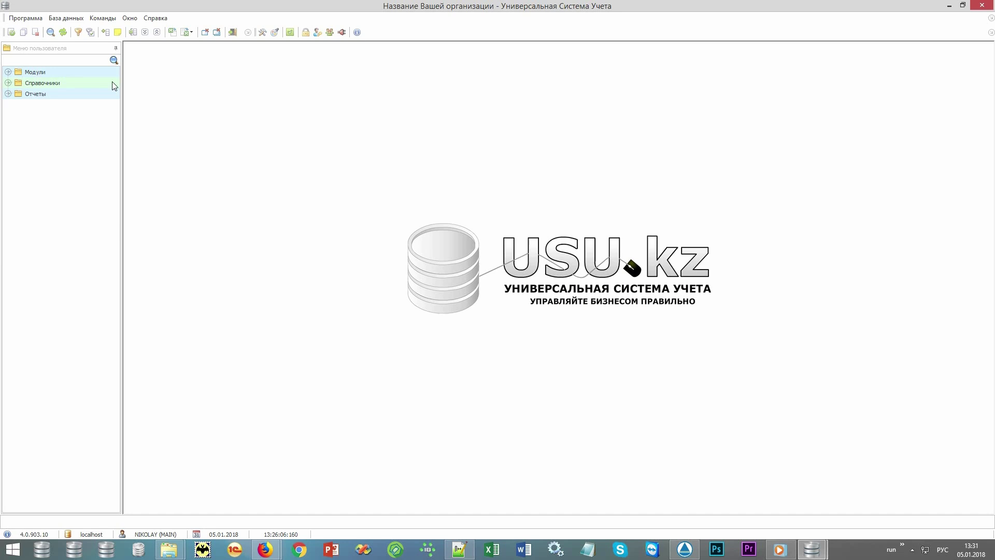
# - Expand Справочники and its Склад, Рассылка, Организация and Деньги folders
pyautogui.click(90, 49)
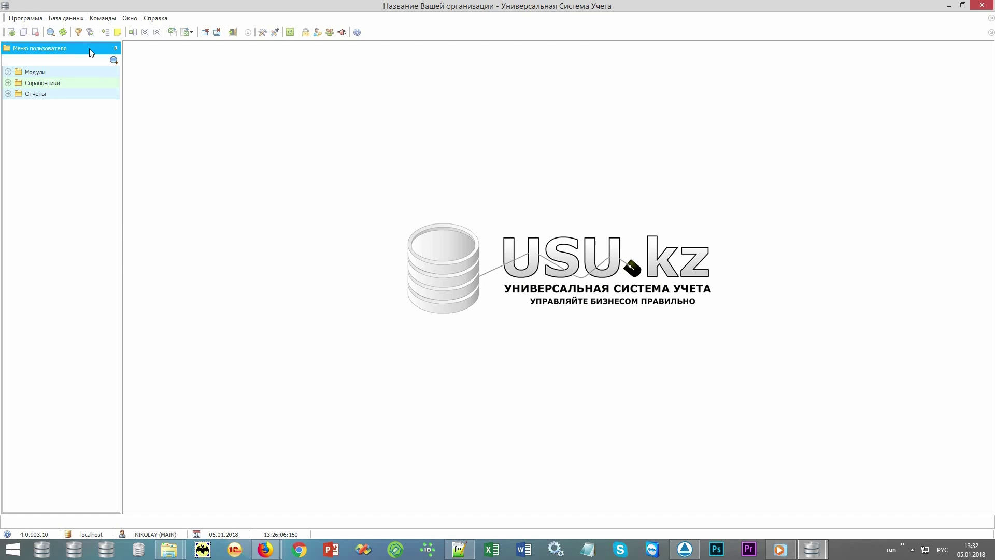
pyautogui.click(80, 74)
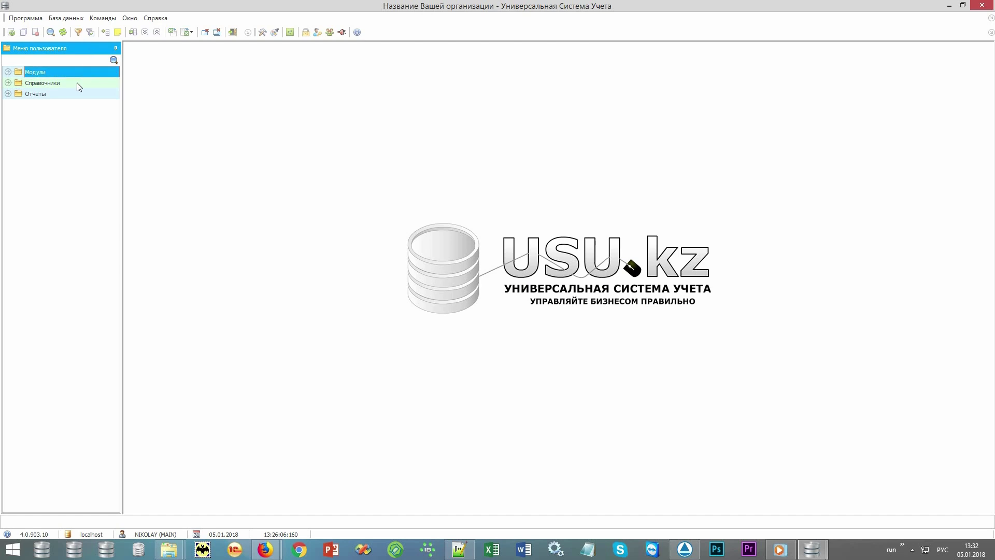
pyautogui.click(77, 83)
pyautogui.click(74, 95)
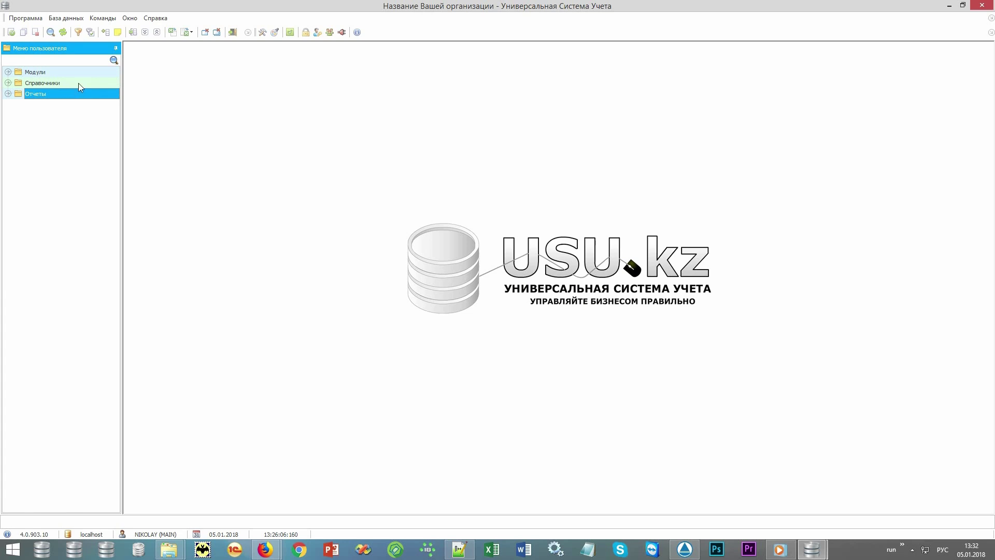
pyautogui.doubleClick(82, 82)
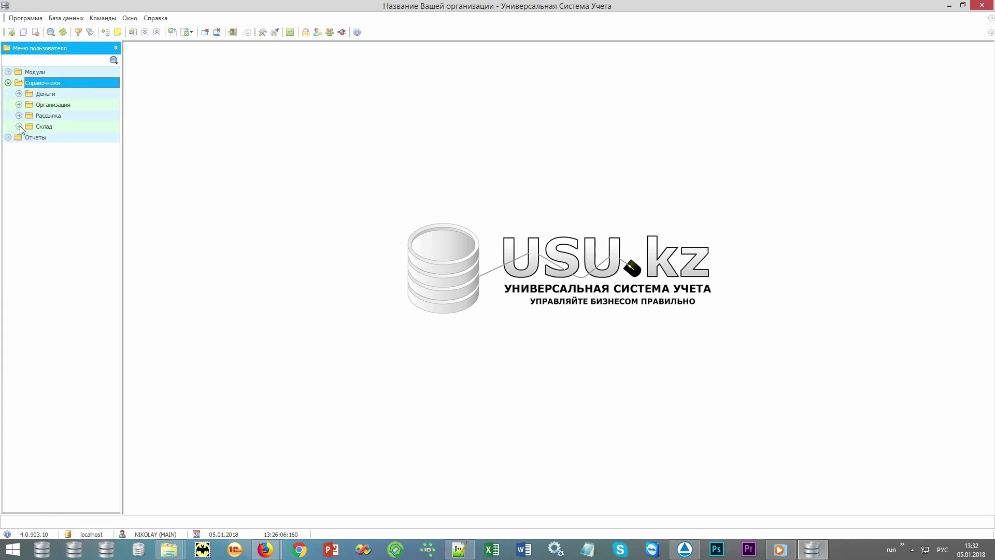
pyautogui.click(19, 125)
pyautogui.click(19, 115)
pyautogui.click(19, 105)
pyautogui.click(19, 94)
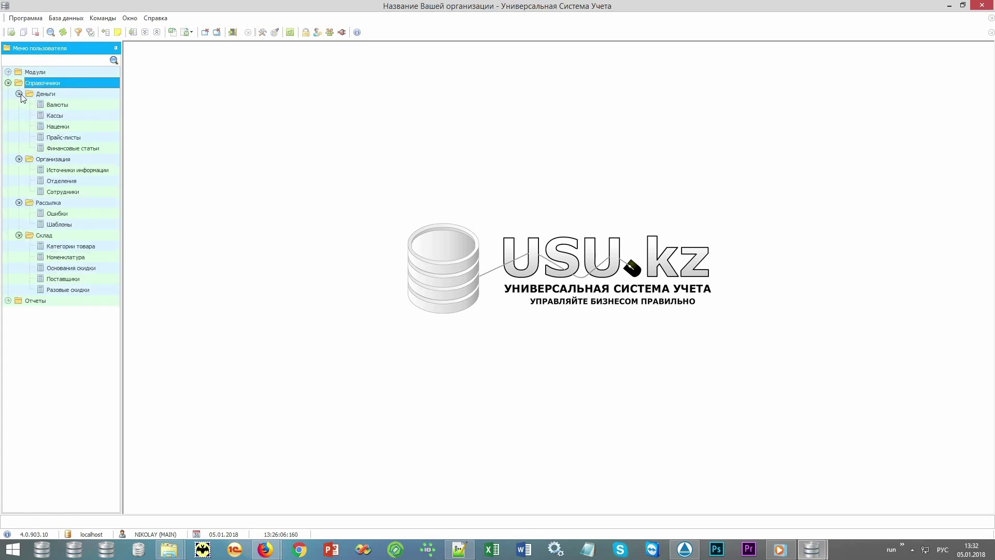
pyautogui.click(53, 99)
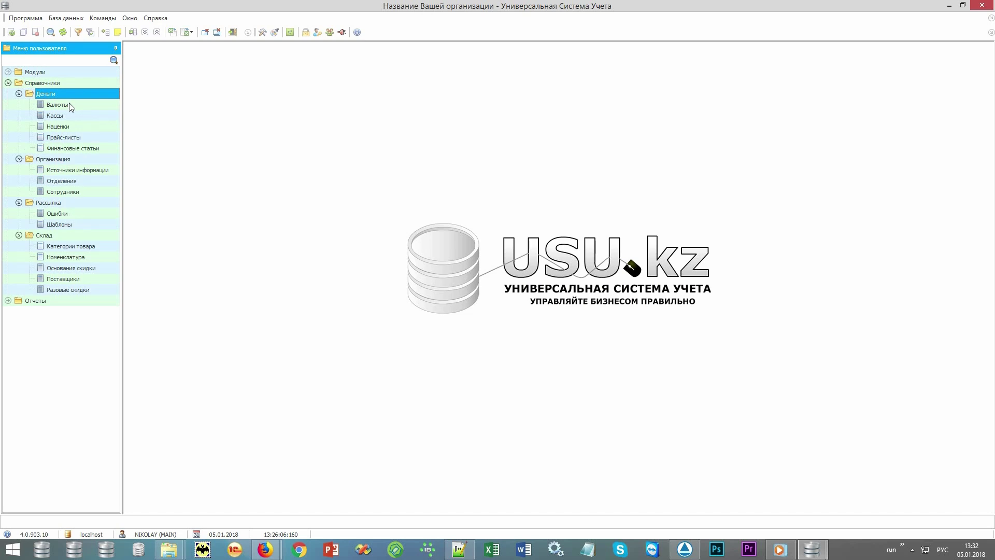
# - Open the Валюты, Кассы, Наценки, Прайс-листы and Финансовые статьи tables and review the expense items
pyautogui.doubleClick(69, 105)
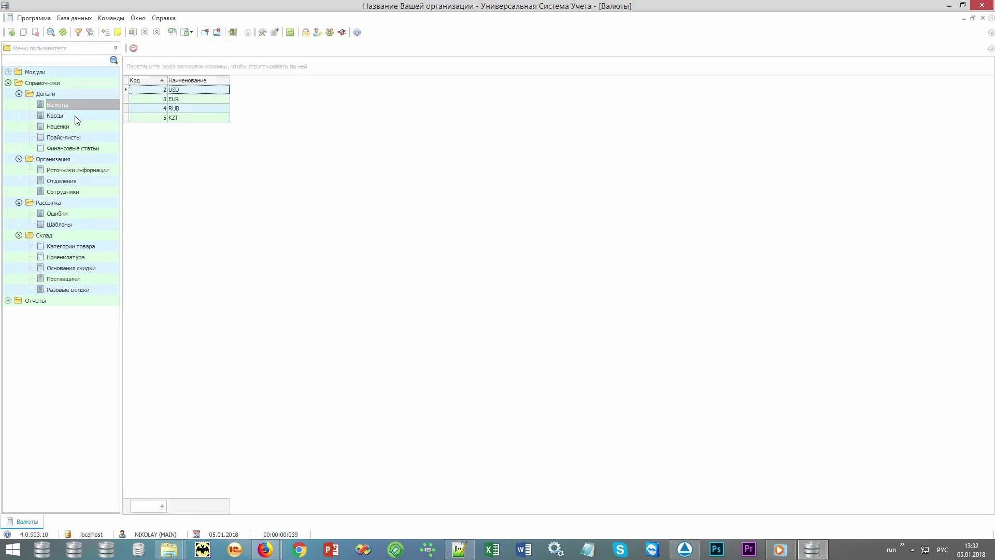
pyautogui.doubleClick(75, 116)
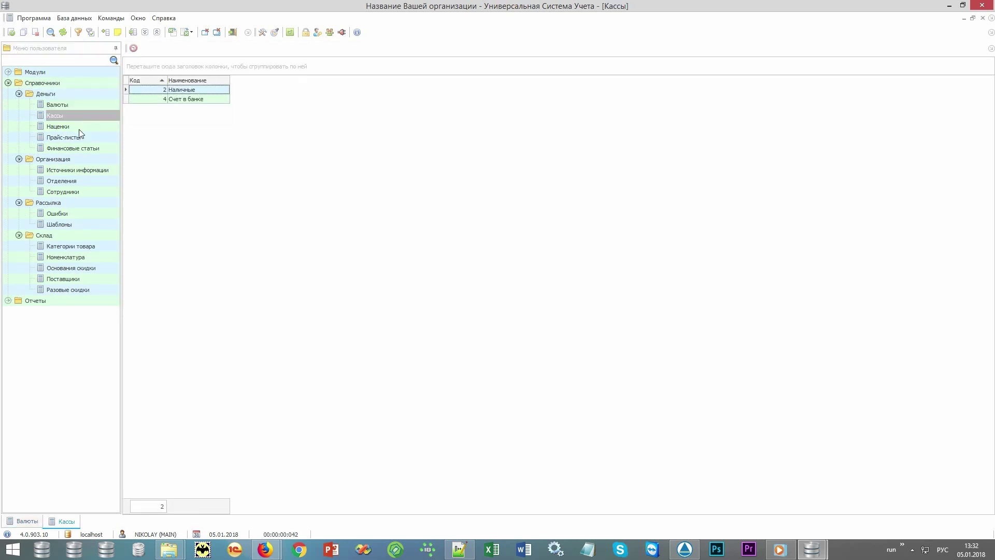
pyautogui.doubleClick(78, 130)
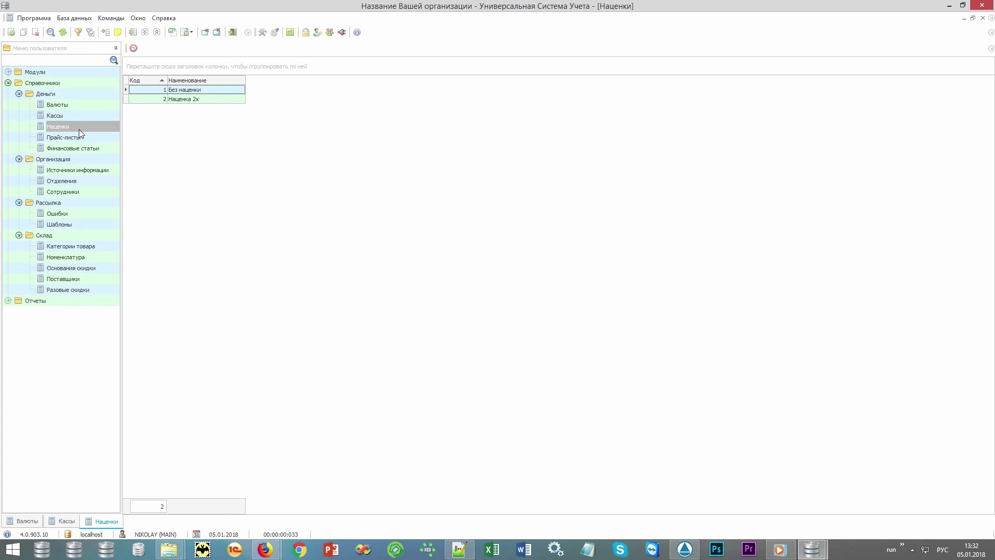
pyautogui.click(102, 138)
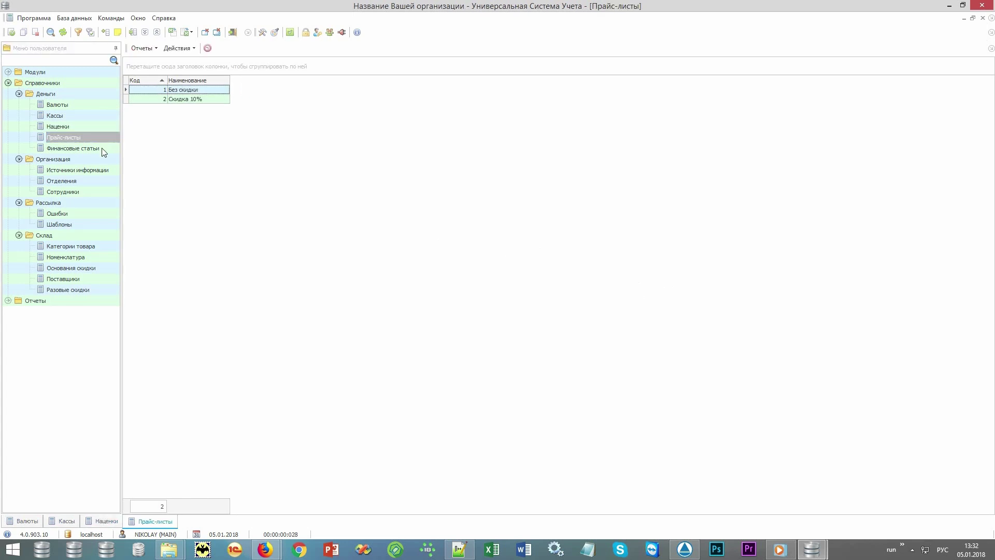
pyautogui.doubleClick(102, 148)
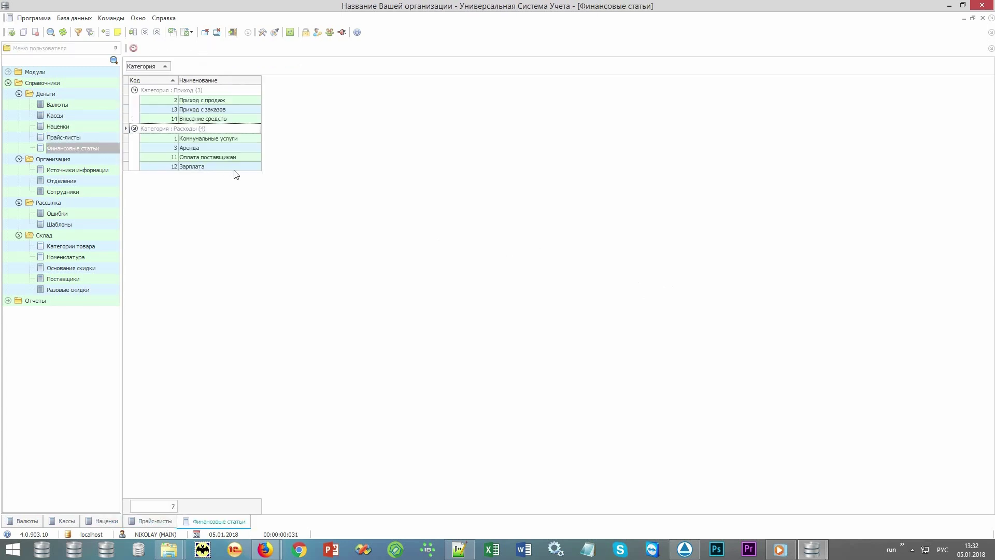
pyautogui.click(247, 140)
pyautogui.click(247, 149)
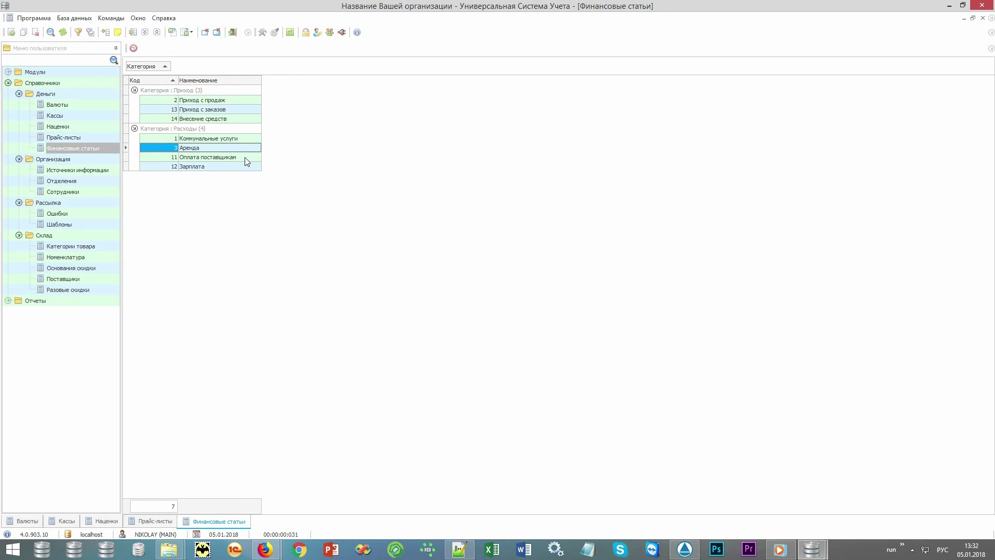
pyautogui.click(247, 159)
pyautogui.click(243, 167)
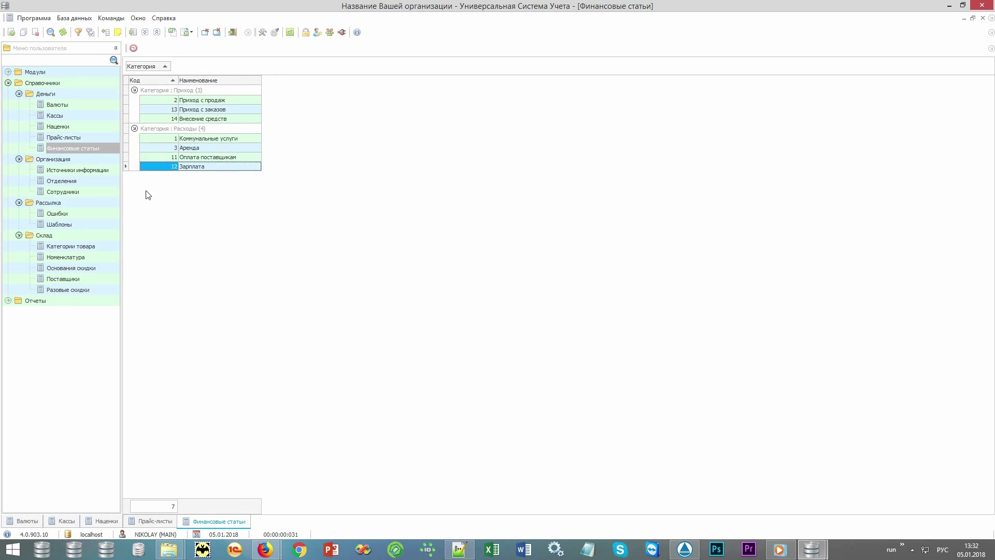
pyautogui.click(68, 161)
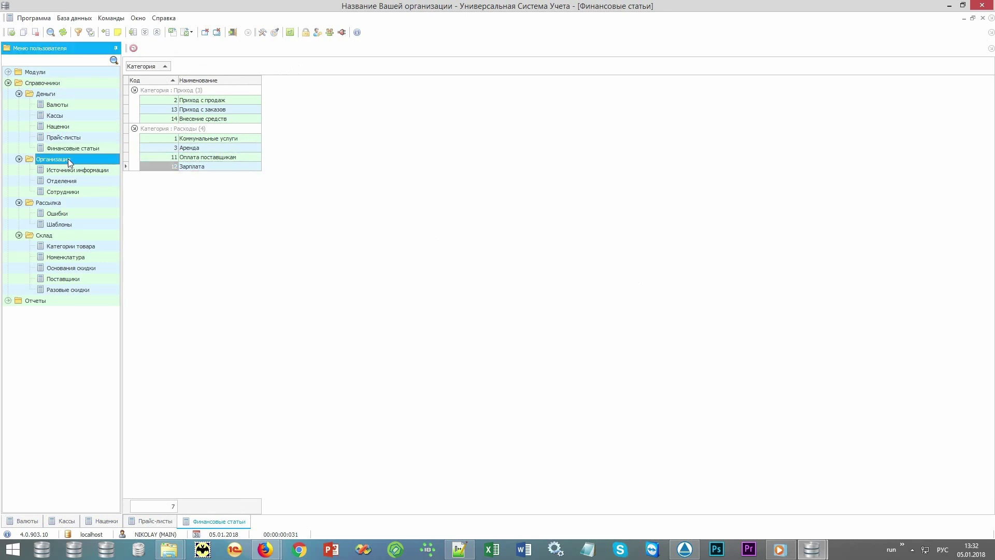
# - Open the Отделения and Сотрудники tables and view the second employee's rates
pyautogui.doubleClick(94, 182)
pyautogui.doubleClick(94, 192)
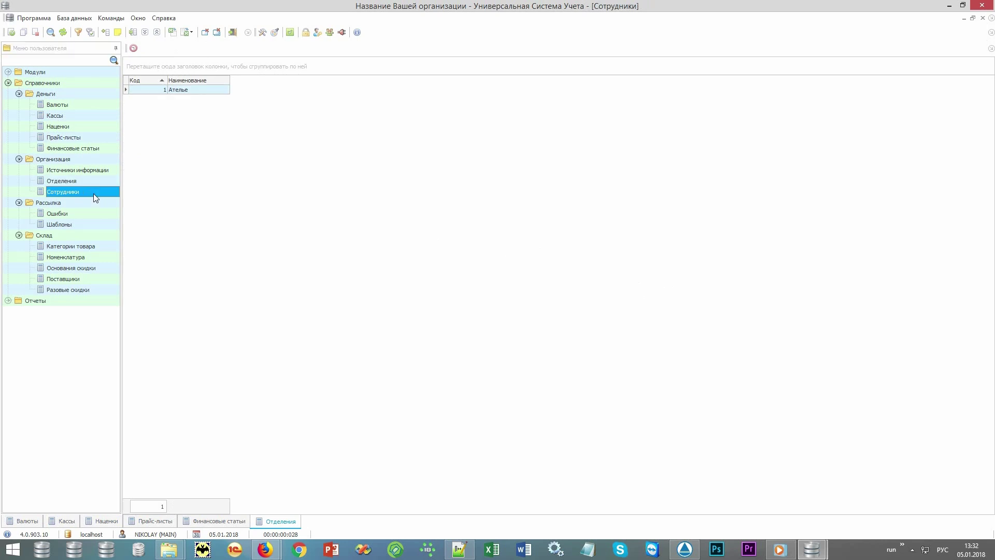
pyautogui.click(232, 111)
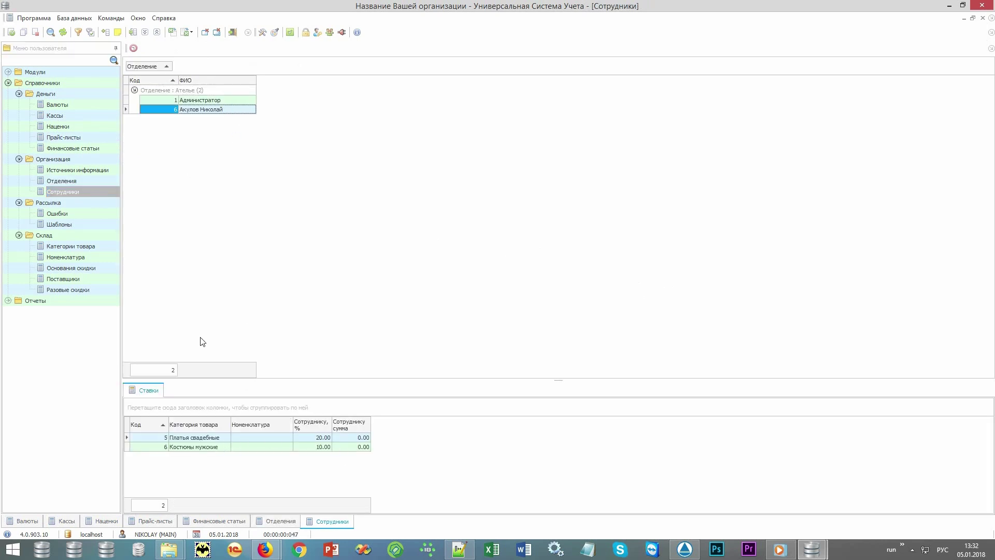
# - Open Источники информации and expand Интернет to show the Рассылка and Сайт sources
pyautogui.click(83, 170)
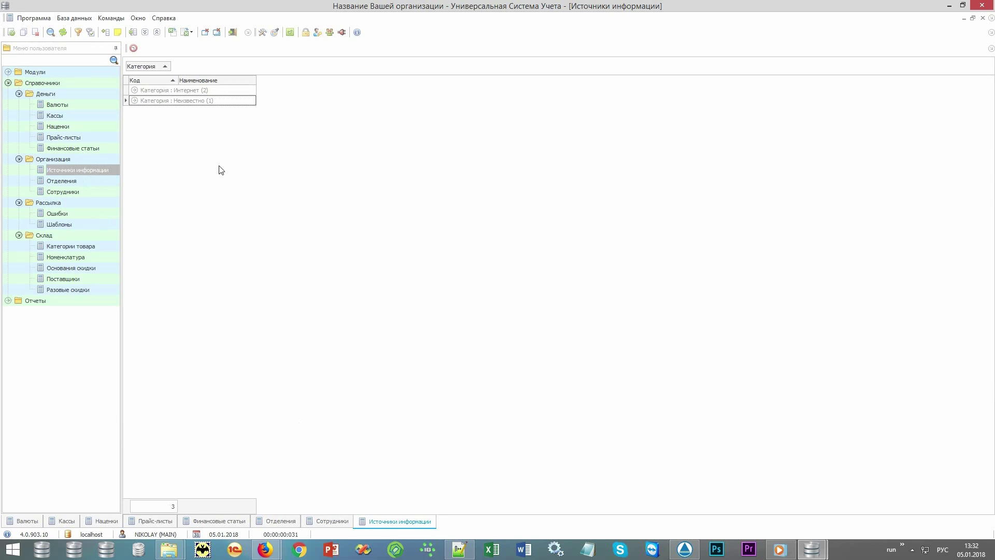
pyautogui.click(135, 101)
pyautogui.click(134, 90)
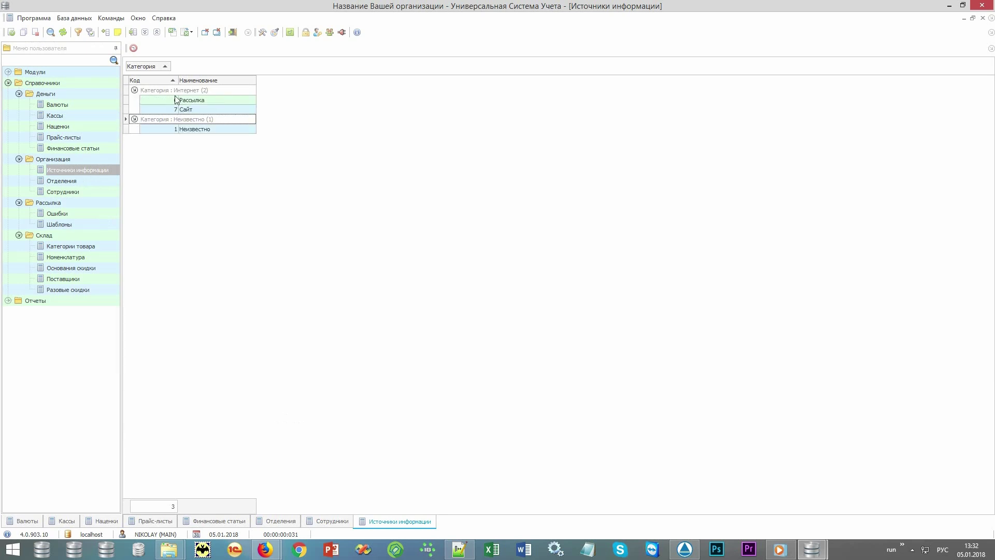
pyautogui.click(219, 92)
pyautogui.click(221, 100)
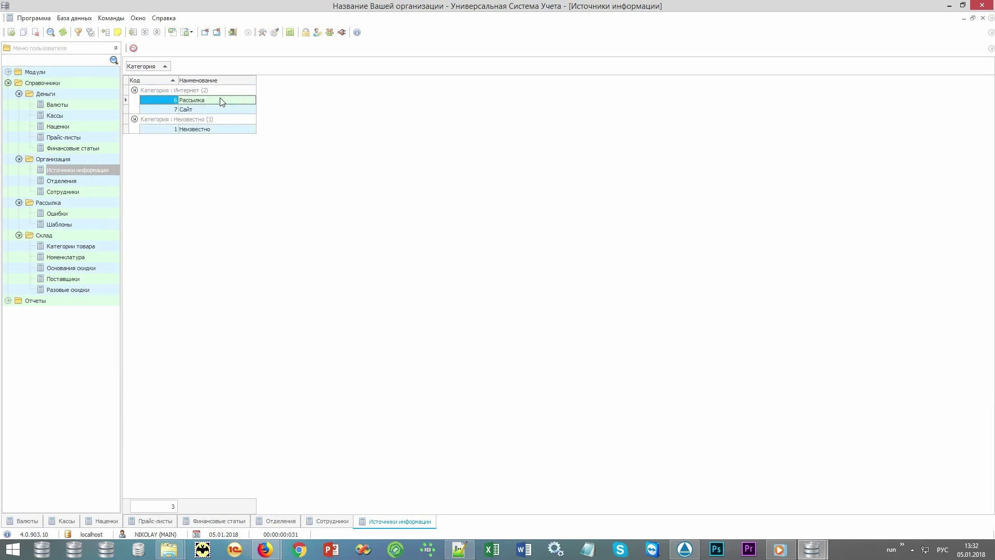
pyautogui.click(221, 110)
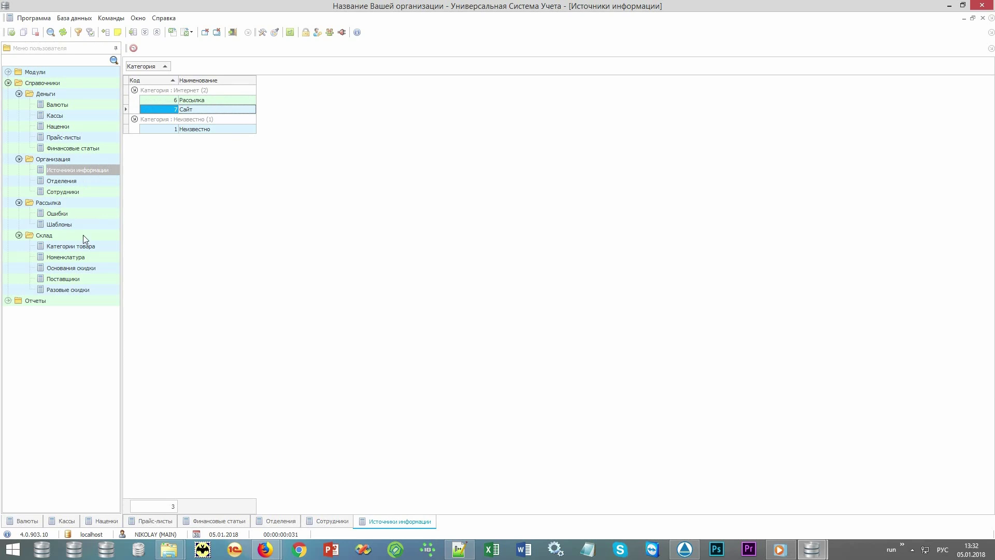
pyautogui.click(58, 203)
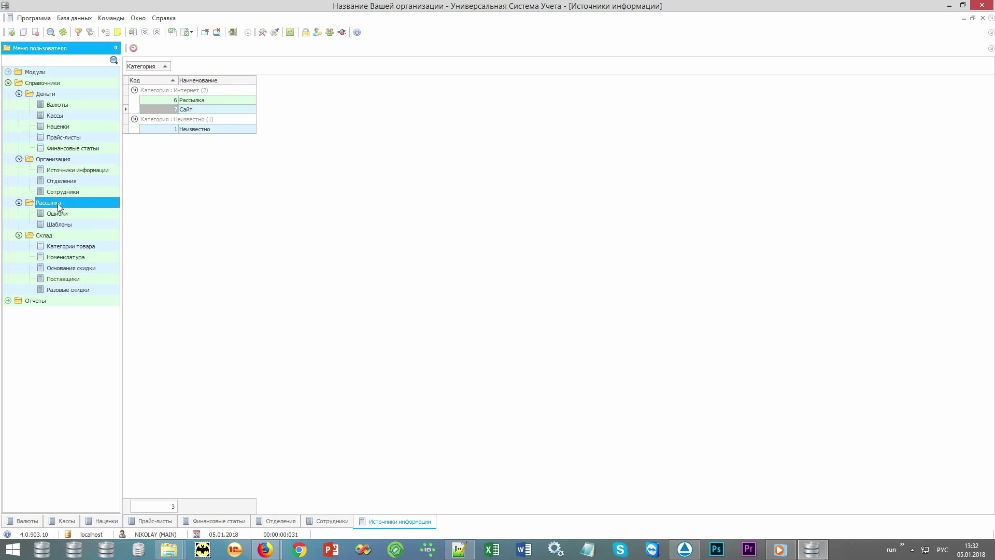
# - View the Заказ готов template, then open the Рассылка client report and start a mailing
pyautogui.click(78, 226)
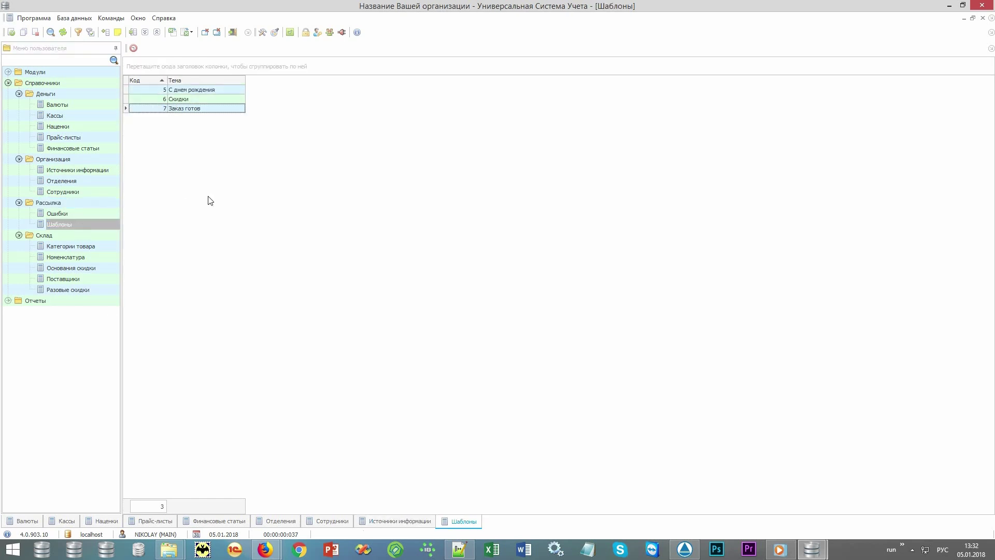
pyautogui.click(217, 109)
pyautogui.click(7, 301)
pyautogui.click(18, 322)
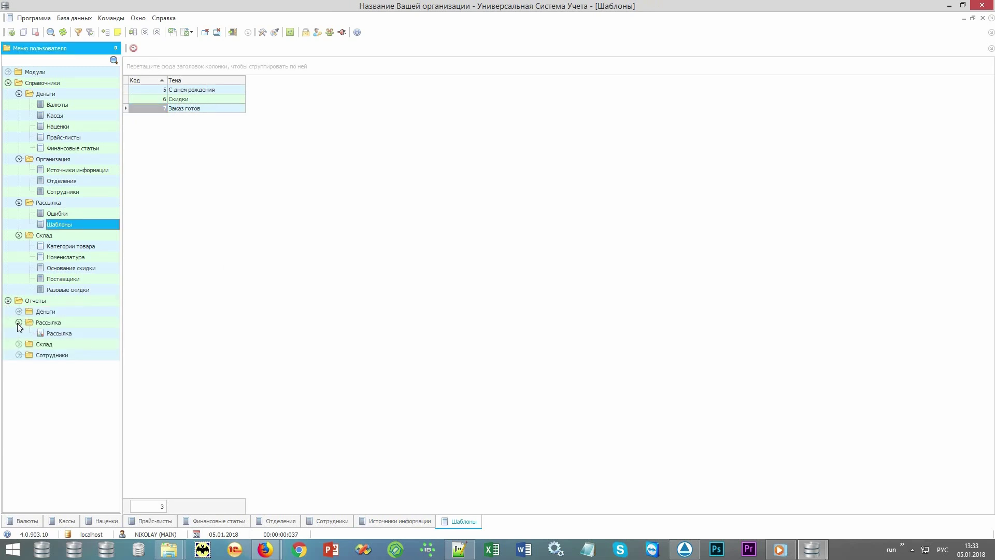
pyautogui.click(47, 333)
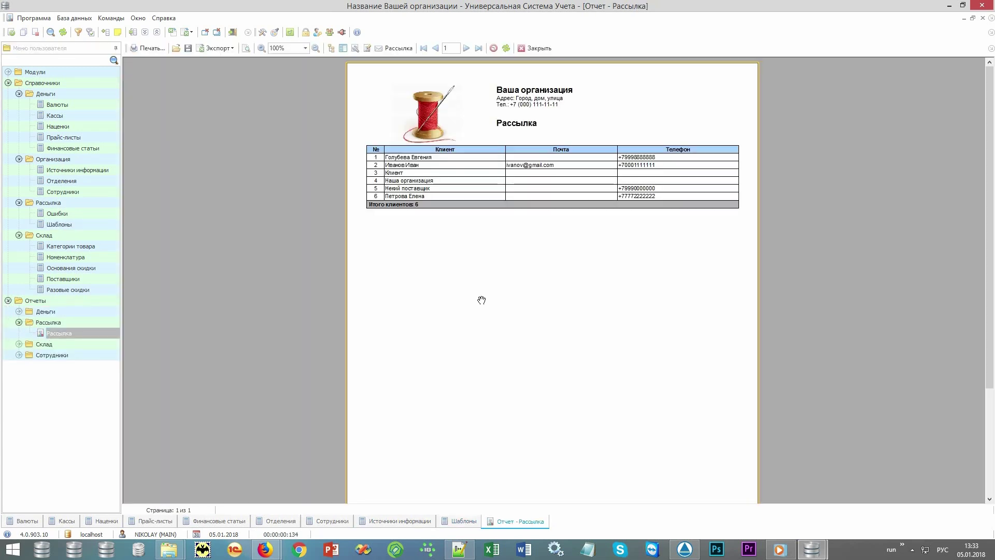
pyautogui.click(397, 48)
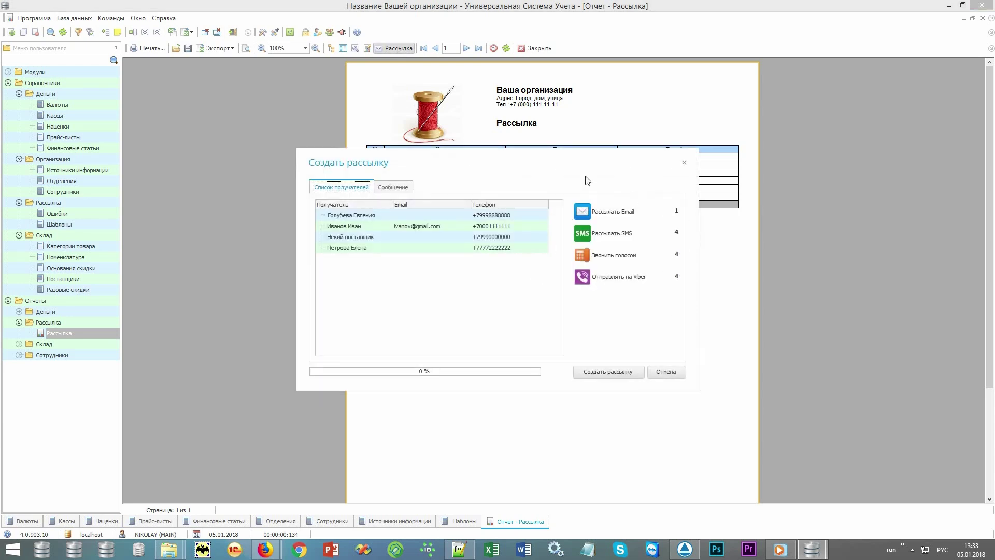
pyautogui.click(589, 214)
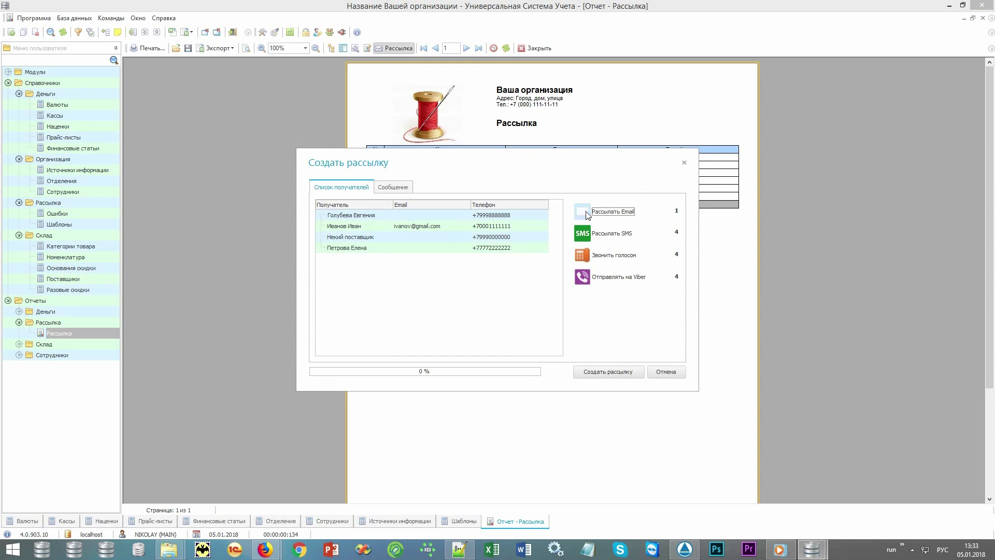
pyautogui.click(593, 285)
pyautogui.click(592, 284)
pyautogui.click(587, 257)
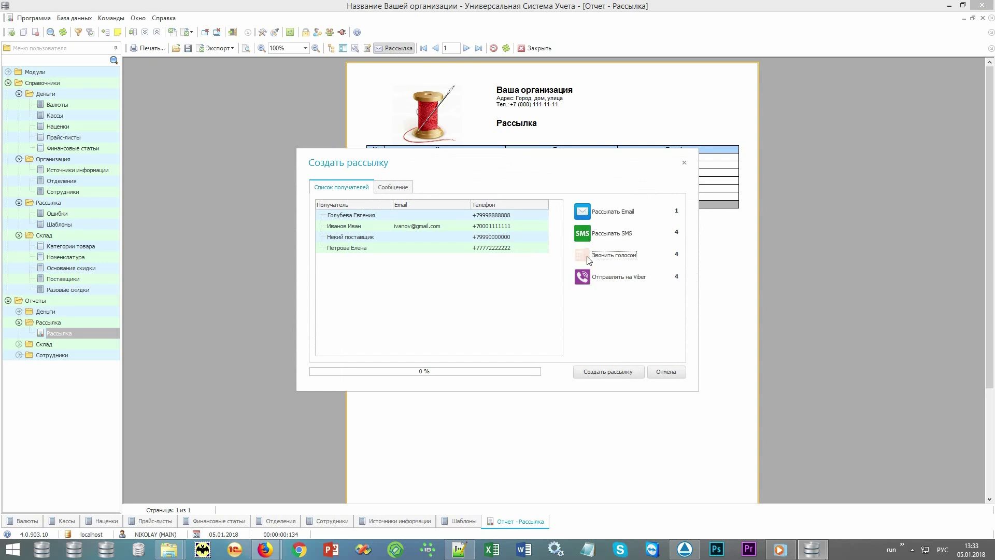
pyautogui.click(588, 257)
pyautogui.click(666, 372)
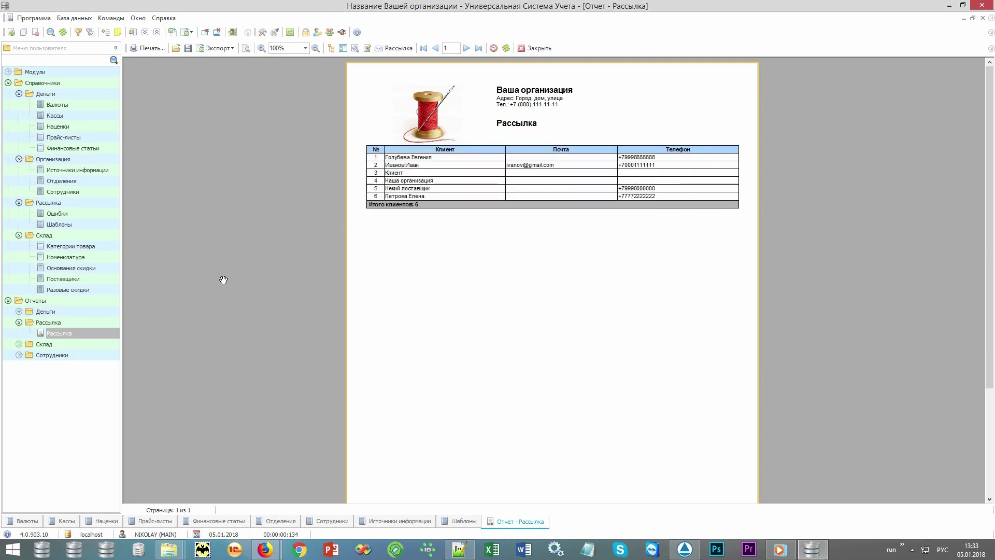
pyautogui.click(79, 235)
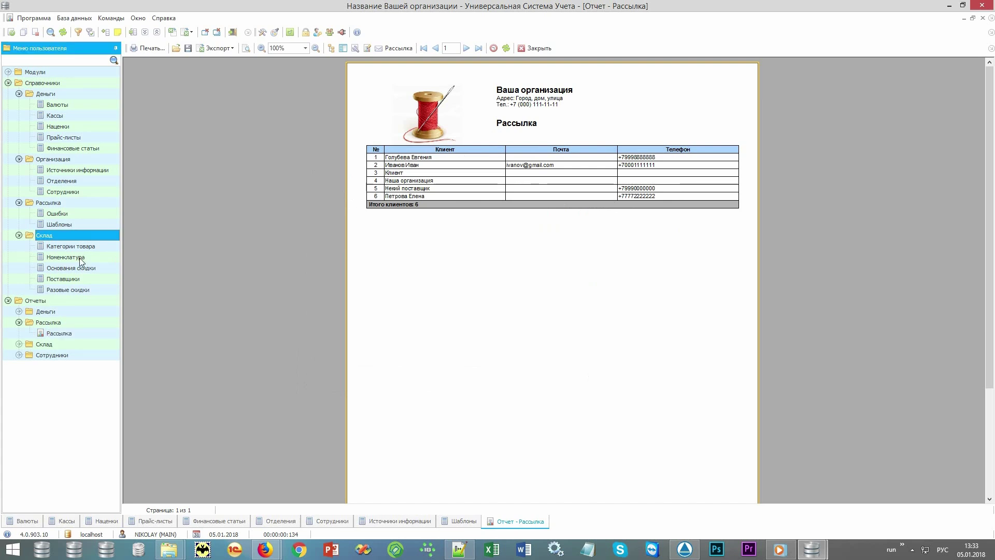
# - Open Номенклатура, expand its categories and preview the wedding dress, grey suit and zipper photos
pyautogui.doubleClick(80, 257)
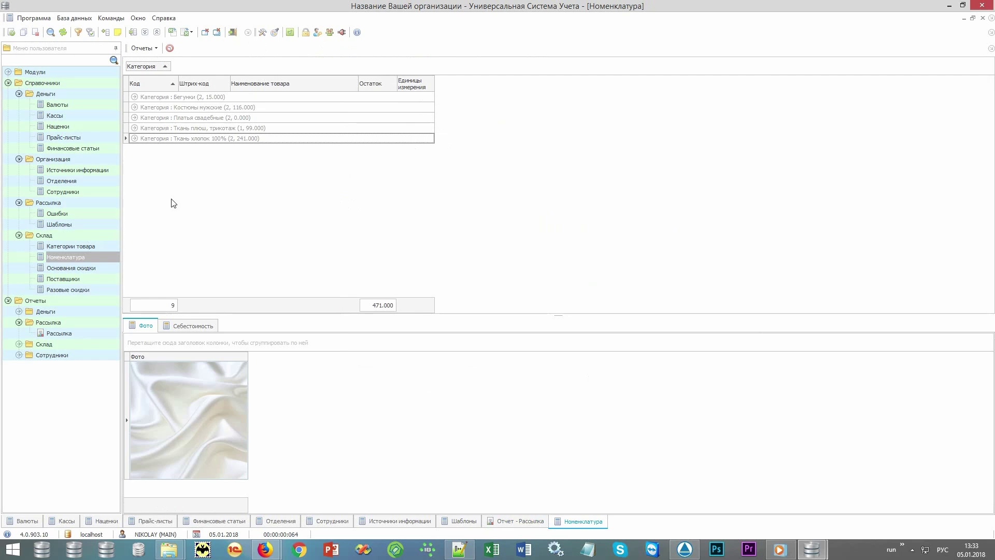
pyautogui.click(135, 107)
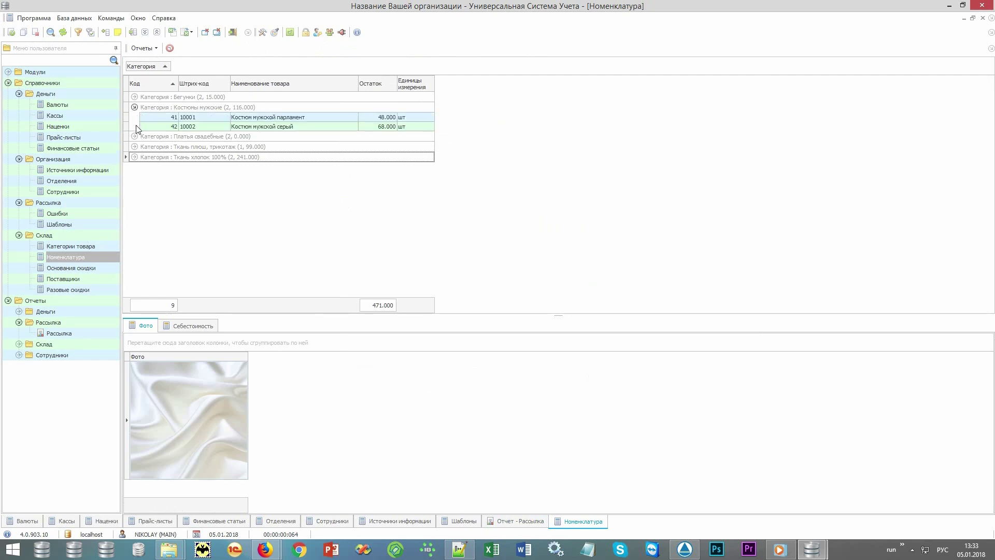
pyautogui.click(134, 137)
pyautogui.click(251, 147)
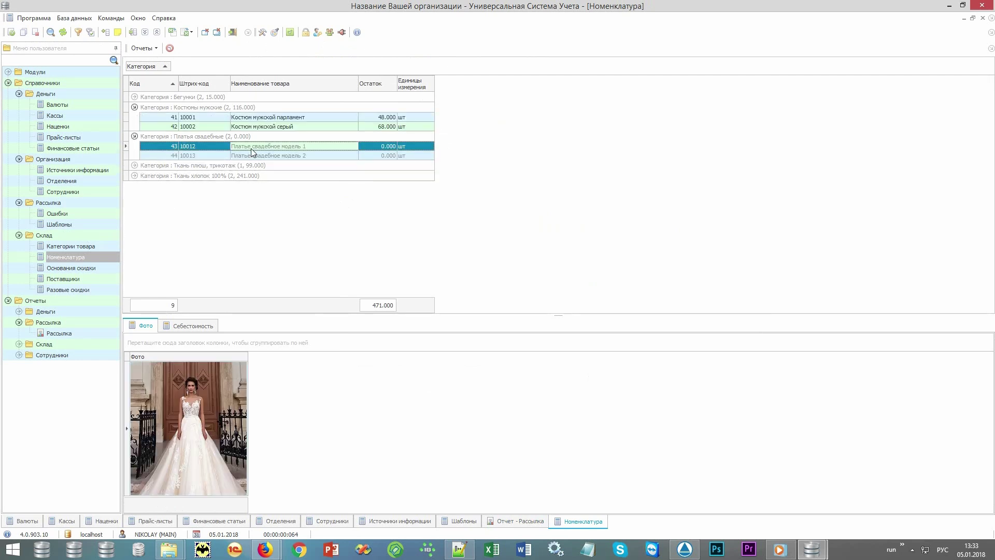
pyautogui.click(254, 128)
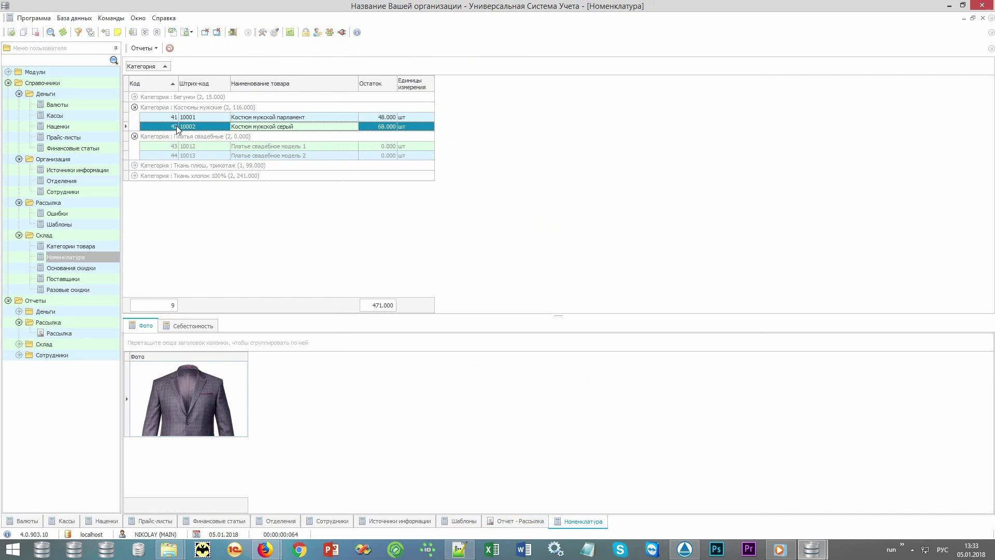
pyautogui.click(134, 97)
pyautogui.click(145, 108)
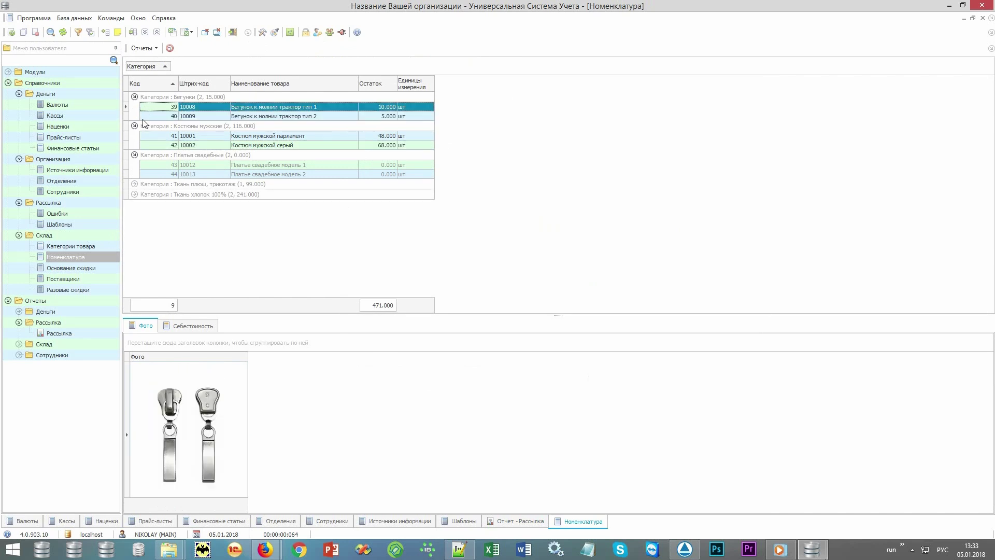
pyautogui.click(134, 184)
pyautogui.click(134, 203)
pyautogui.click(241, 197)
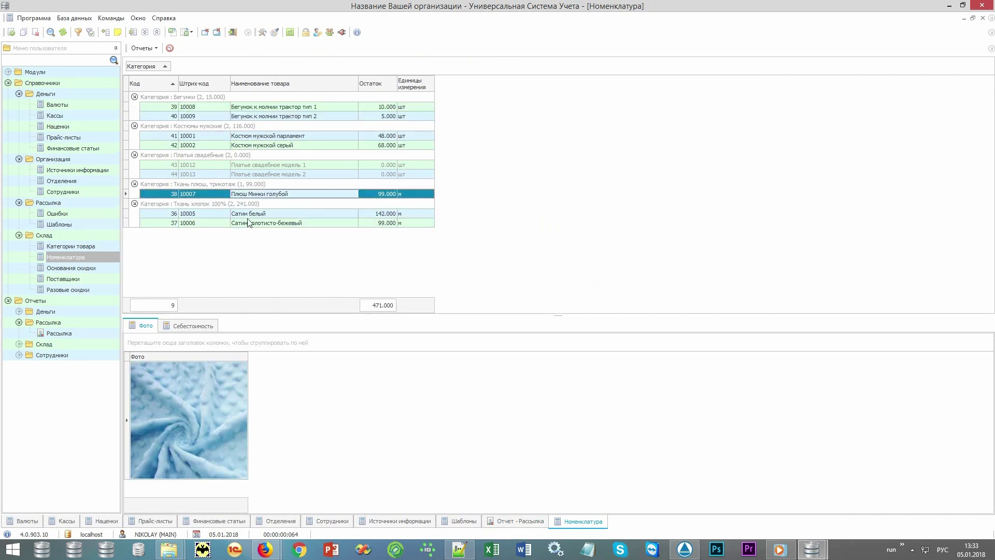
# - Preview the Сатин белый, Сатин золотисто-бежевый and Плюш Минки голубой fabrics, then select the парламент suit
pyautogui.click(250, 214)
pyautogui.click(248, 224)
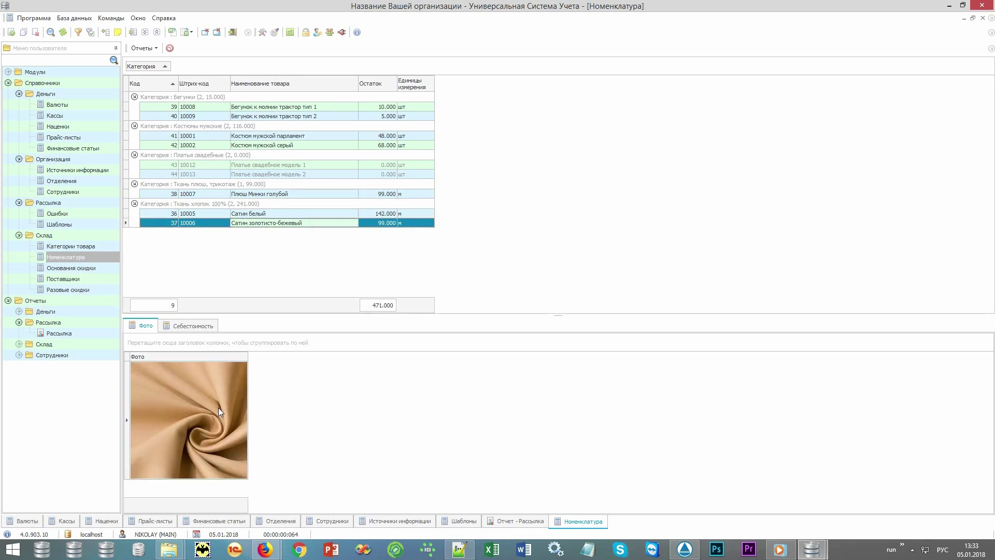
pyautogui.click(204, 223)
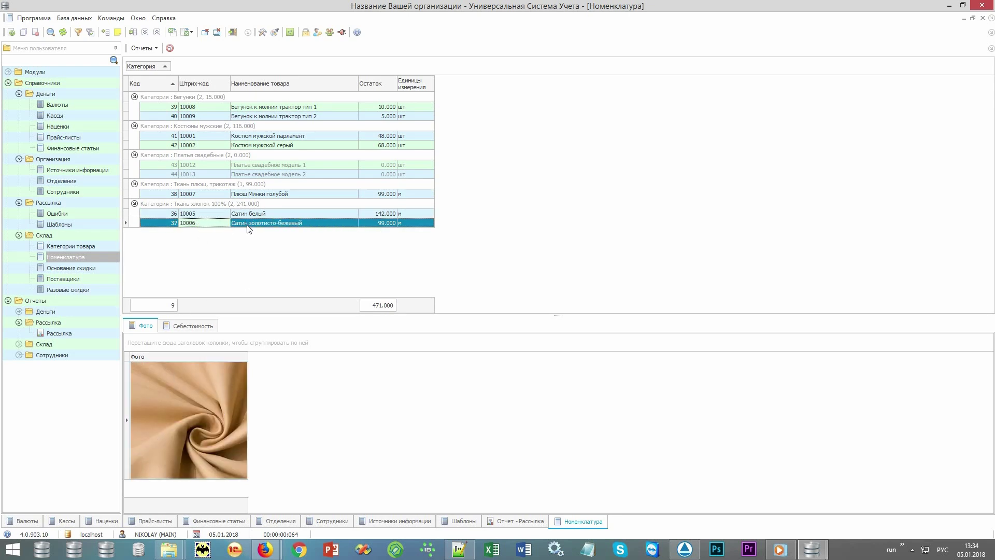
pyautogui.click(247, 224)
pyautogui.click(223, 215)
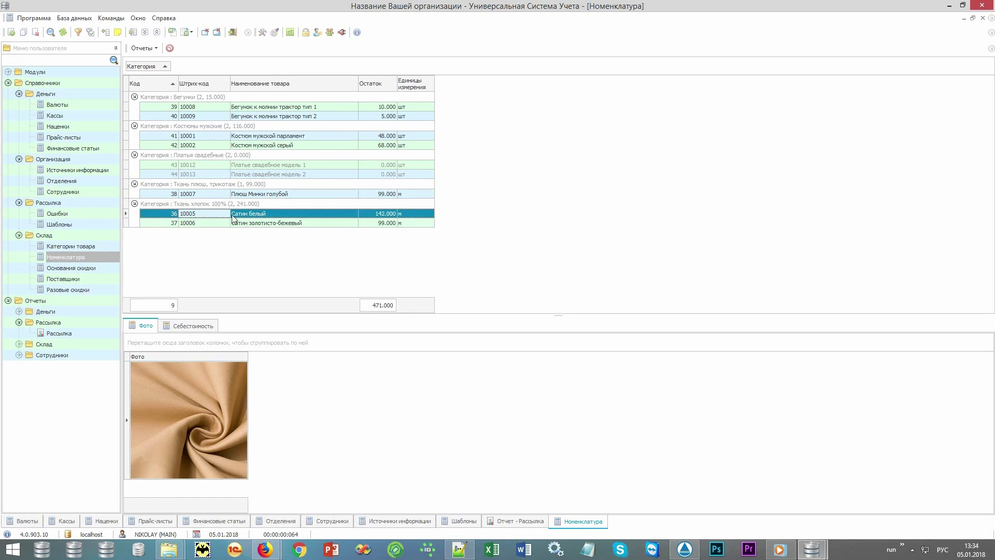
pyautogui.click(247, 214)
pyautogui.click(224, 195)
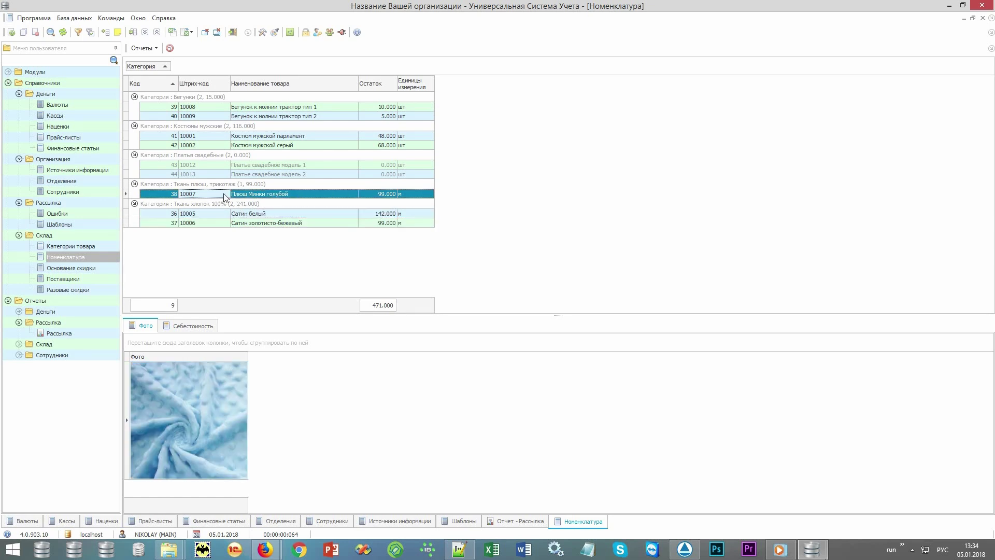
pyautogui.click(254, 194)
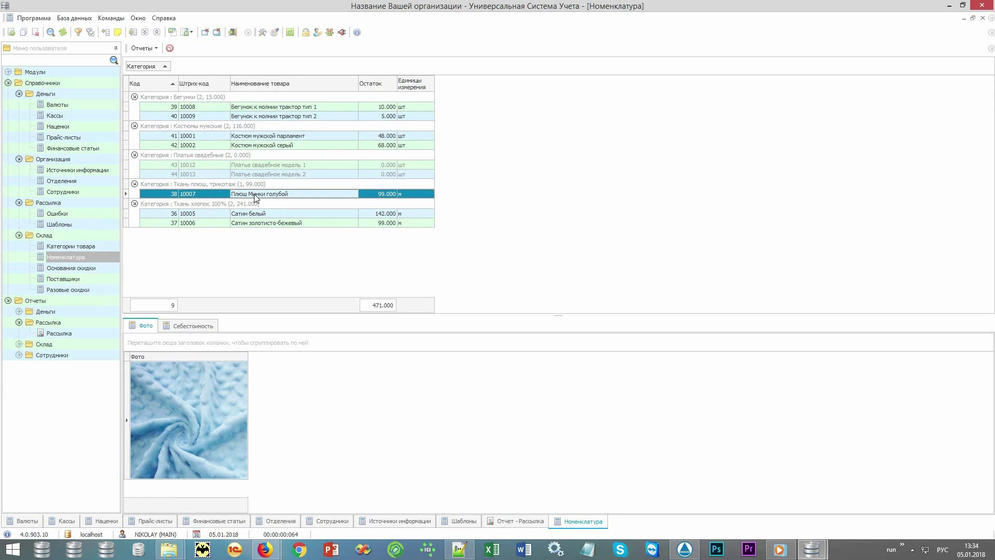
pyautogui.click(220, 137)
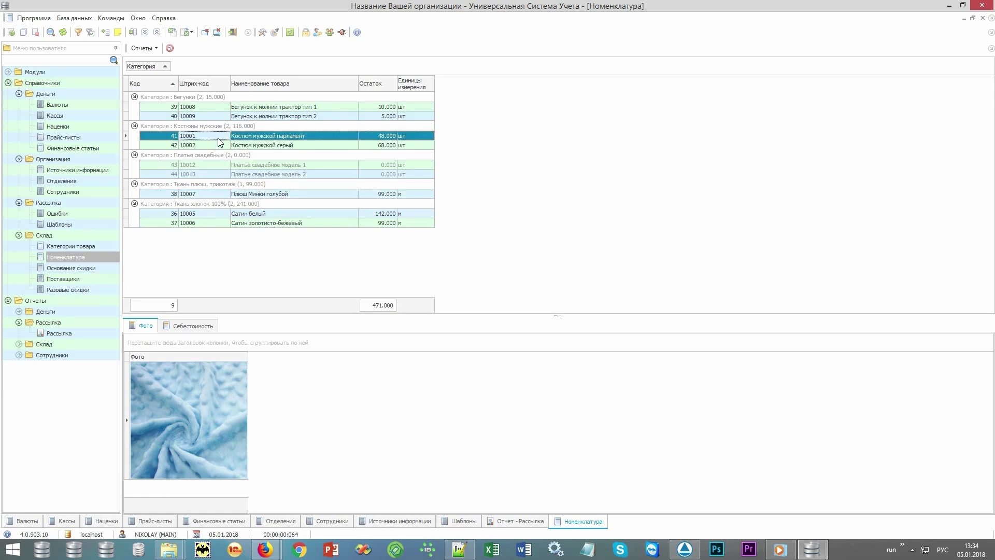
# - Show Себестоимость for the suits and wedding dress: 8.000 Сатин белый at 80.00, totalling 640.00
pyautogui.click(204, 327)
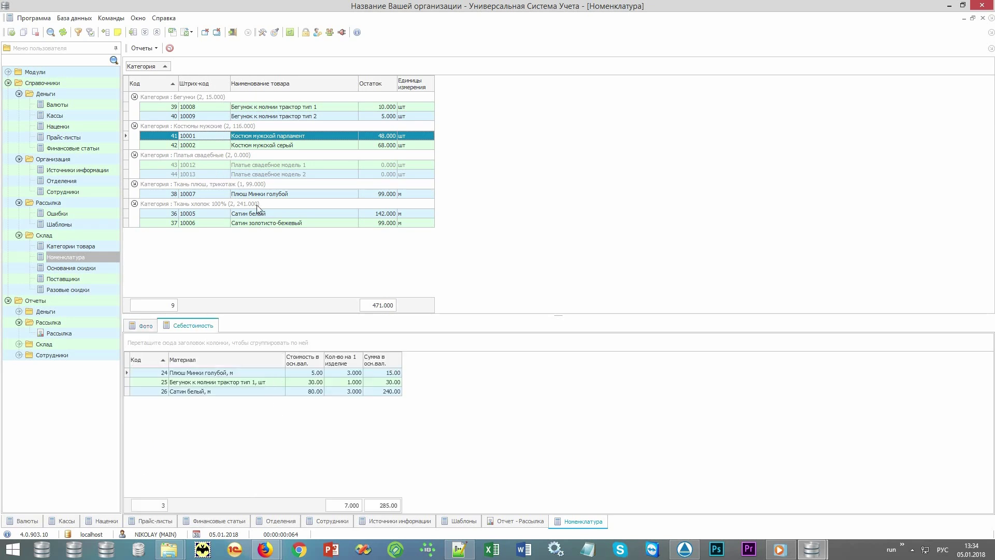
pyautogui.click(254, 146)
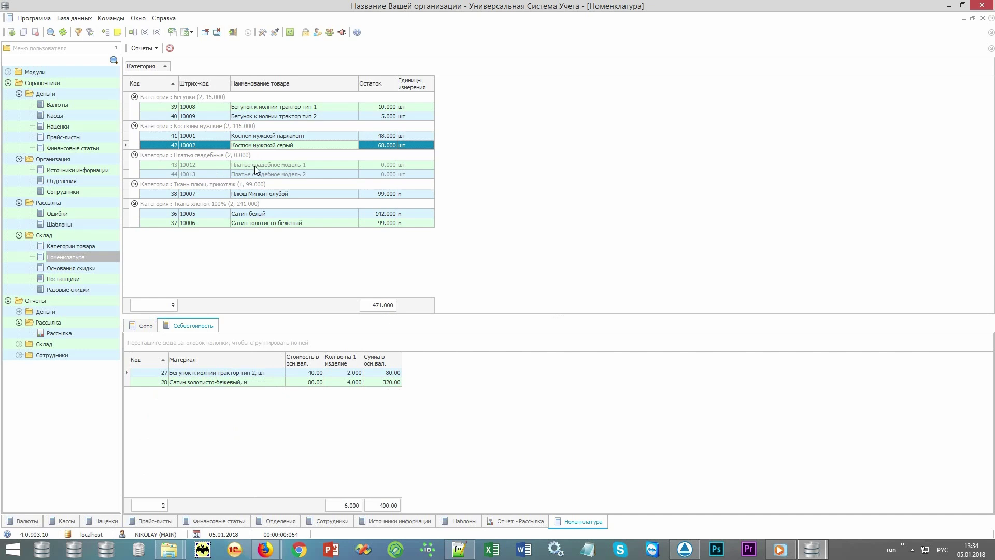
pyautogui.click(255, 164)
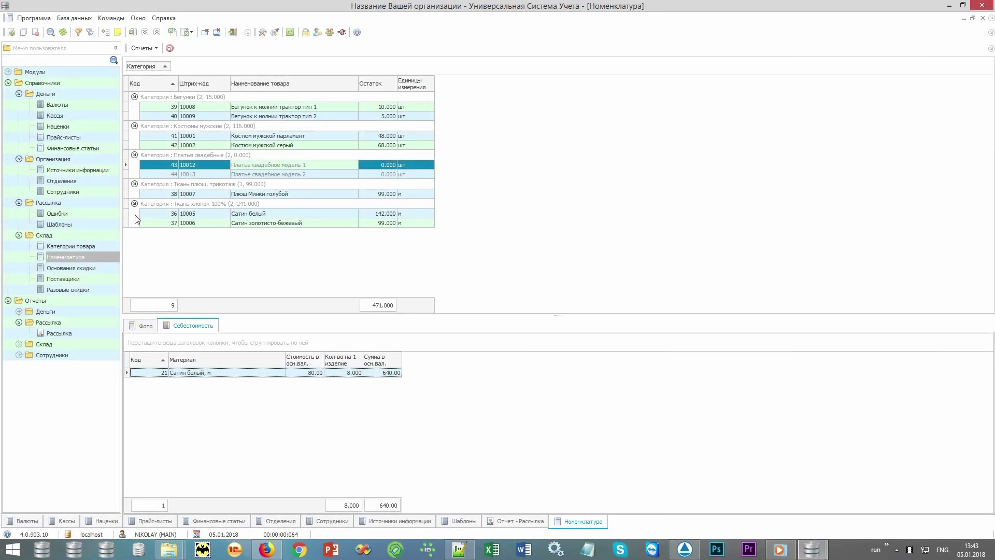
# - Expand Модули > Организация and open the Заказы orders module
pyautogui.click(8, 83)
pyautogui.click(8, 93)
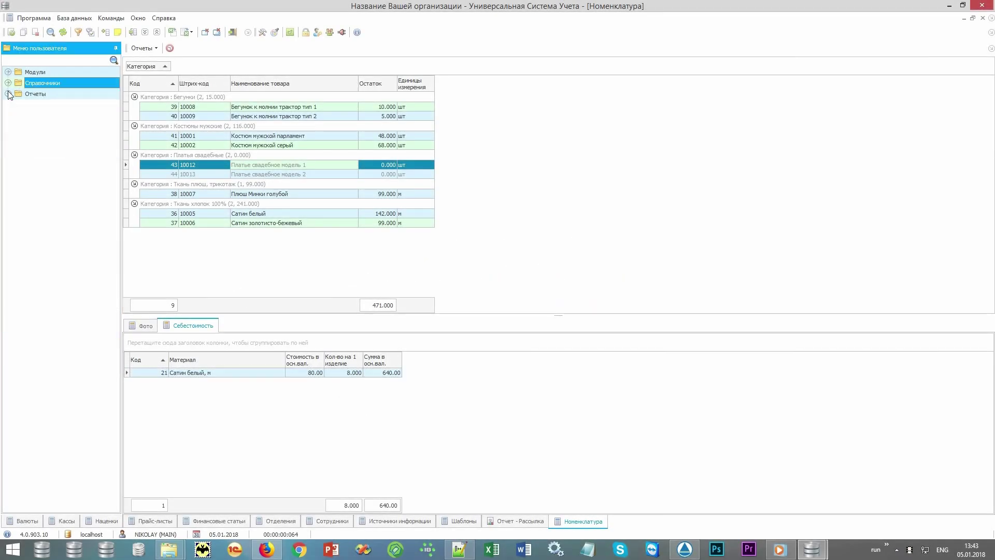
pyautogui.doubleClick(46, 73)
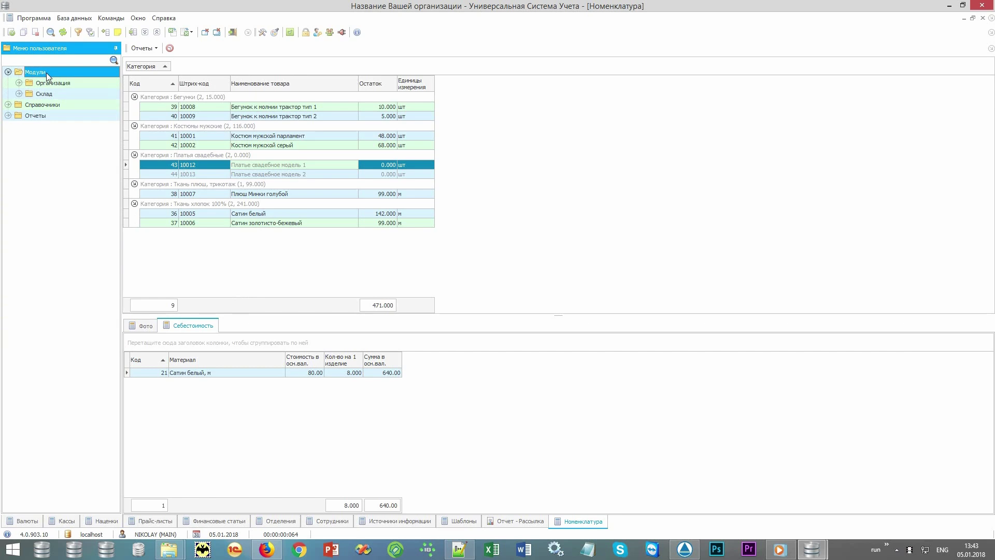
pyautogui.doubleClick(57, 83)
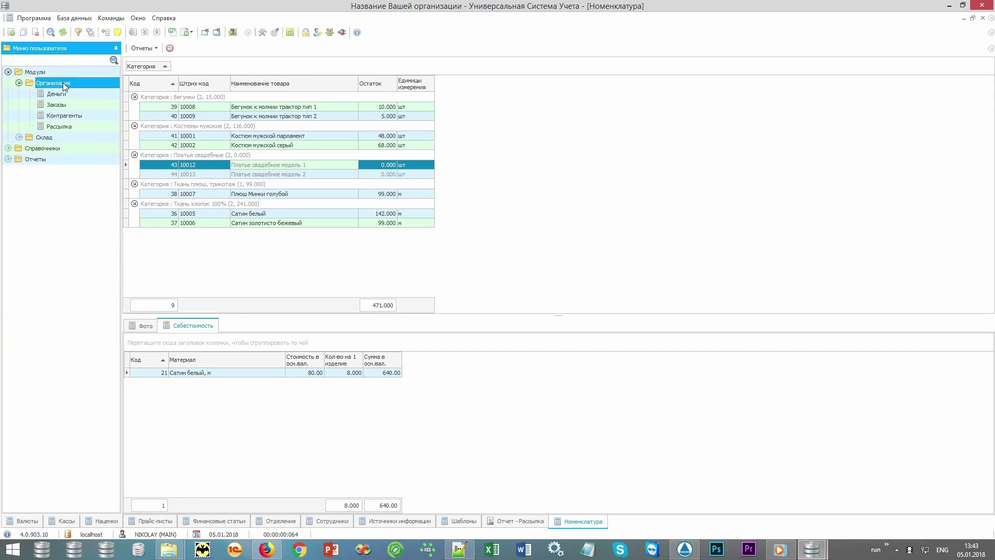
pyautogui.doubleClick(74, 104)
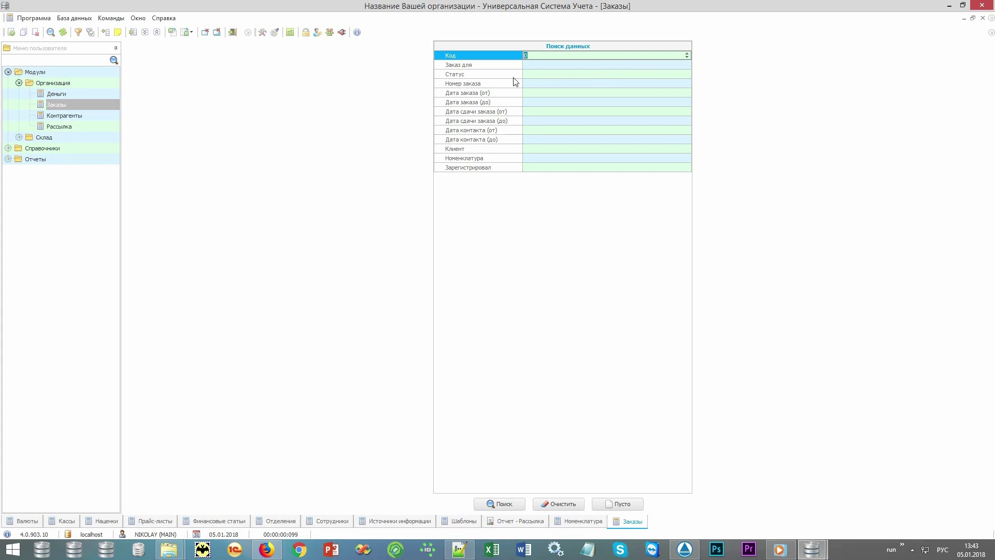
# - Search all orders with blank criteria, listing the completed wedding-dress order
pyautogui.click(487, 83)
pyautogui.click(492, 94)
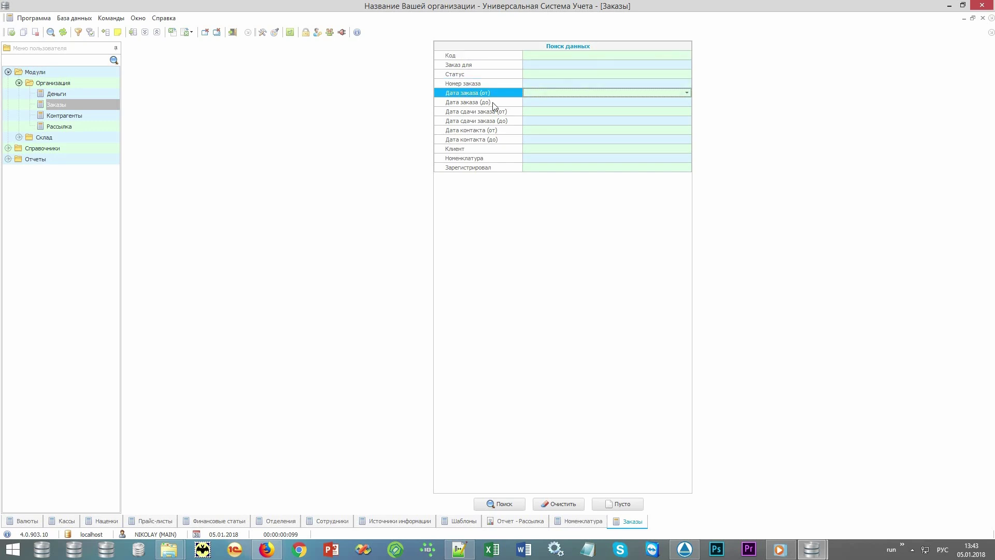
pyautogui.click(494, 149)
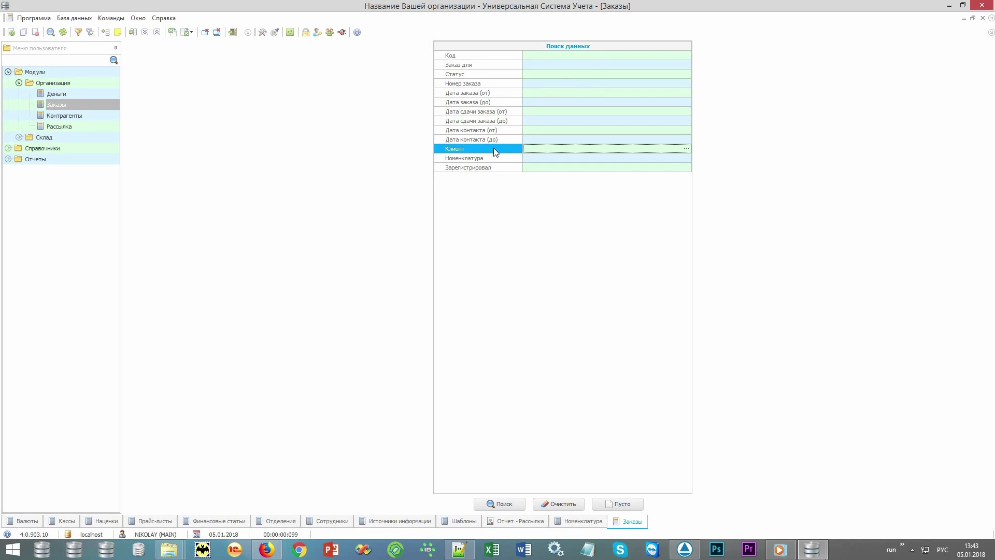
pyautogui.click(490, 166)
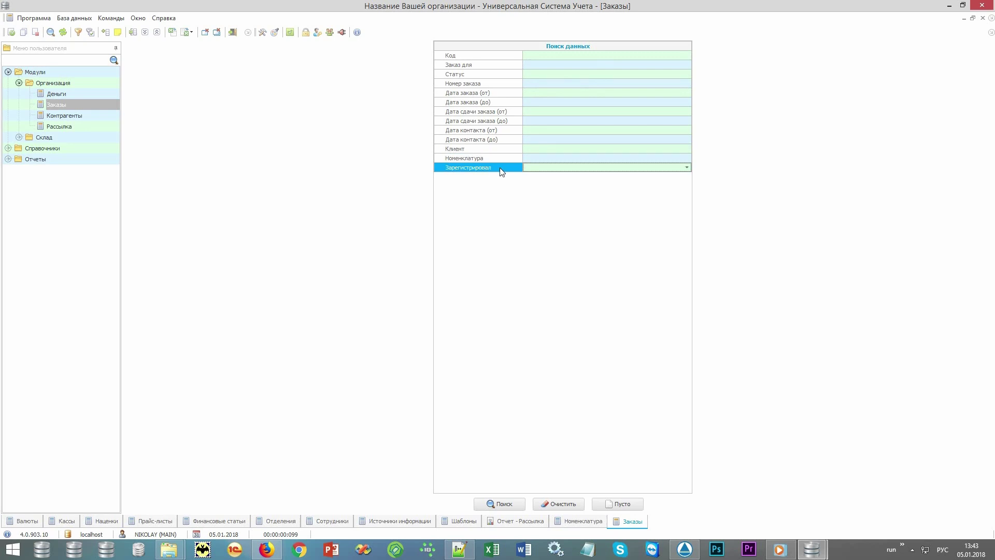
pyautogui.click(504, 503)
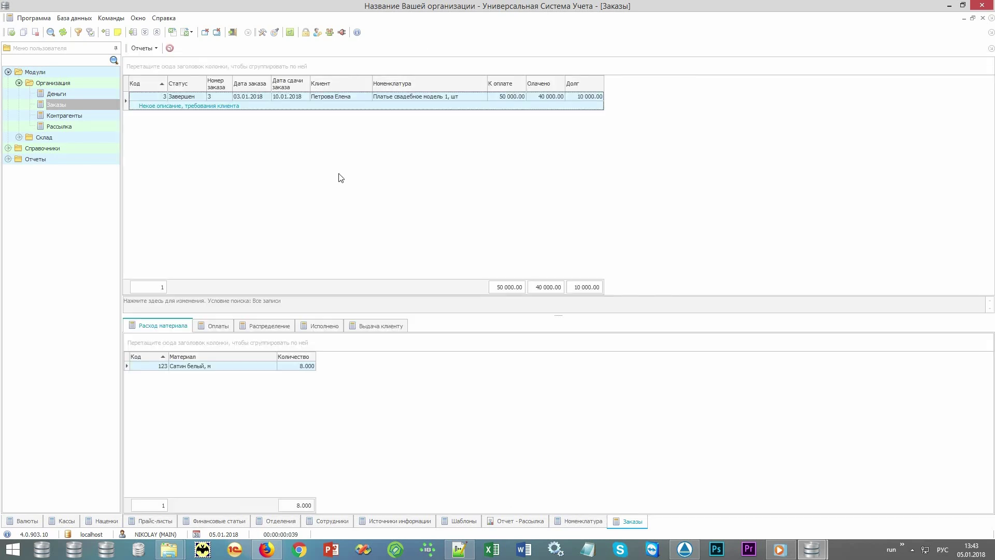
# - Add a new order and bring up the Контрагенты list to choose its client
pyautogui.rightClick(345, 148)
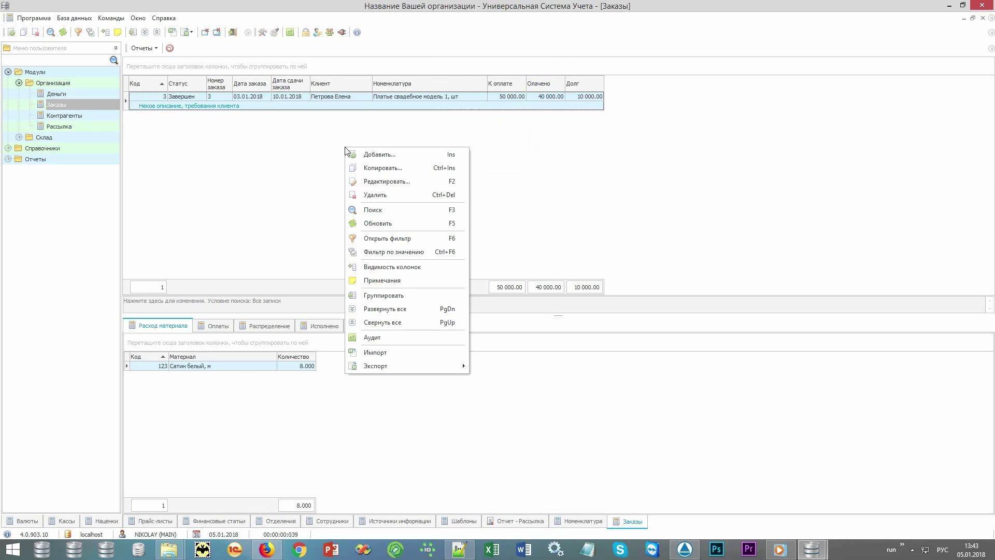
pyautogui.click(424, 156)
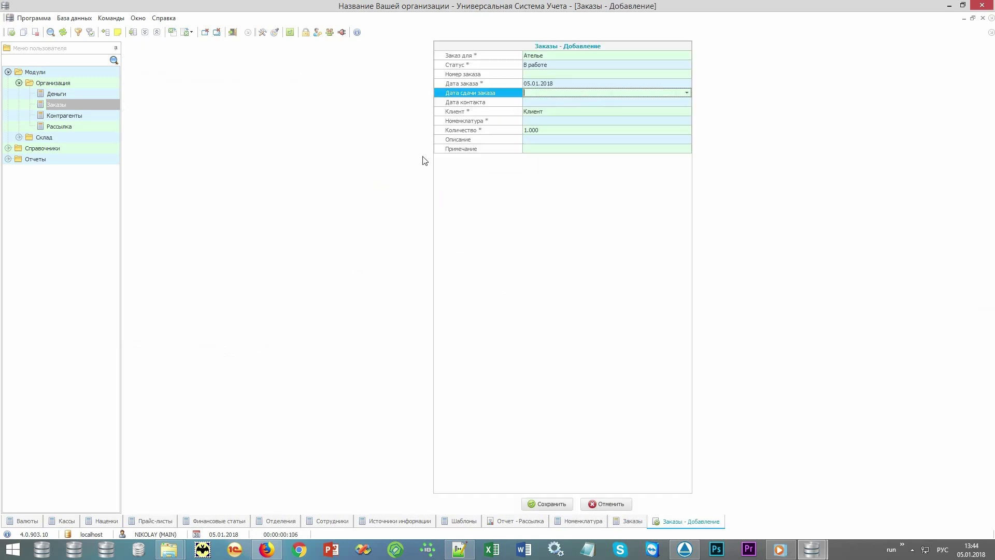
pyautogui.click(495, 55)
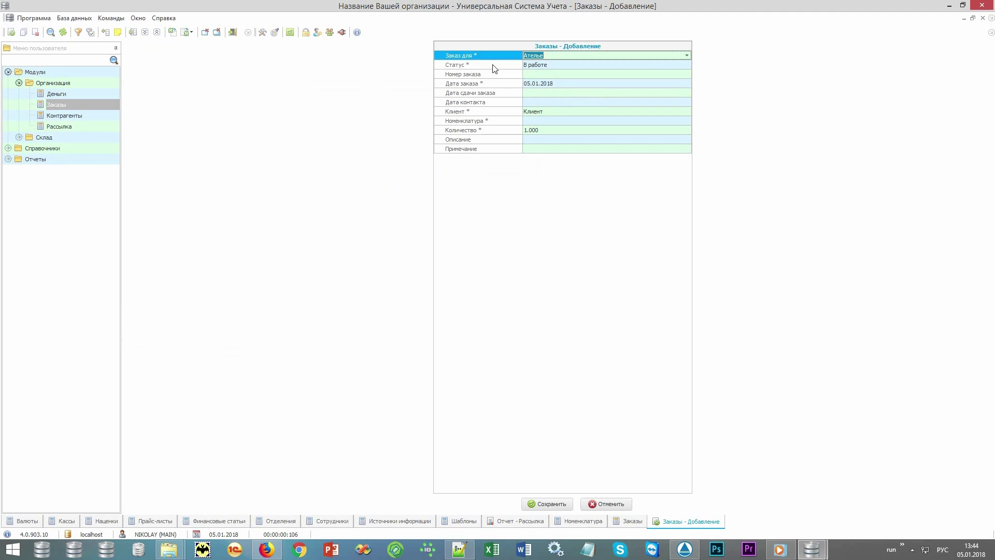
pyautogui.click(493, 66)
pyautogui.click(493, 85)
pyautogui.click(488, 111)
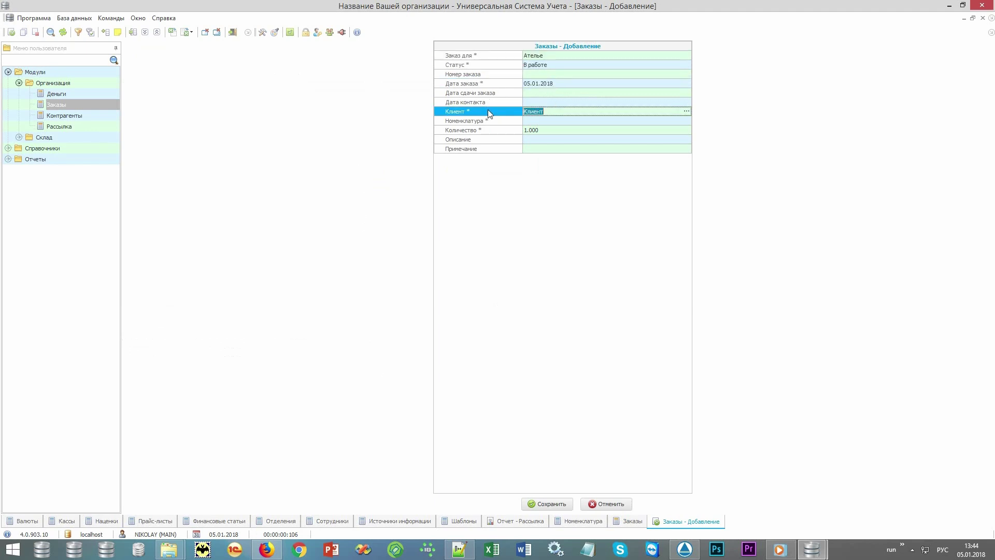
pyautogui.click(686, 111)
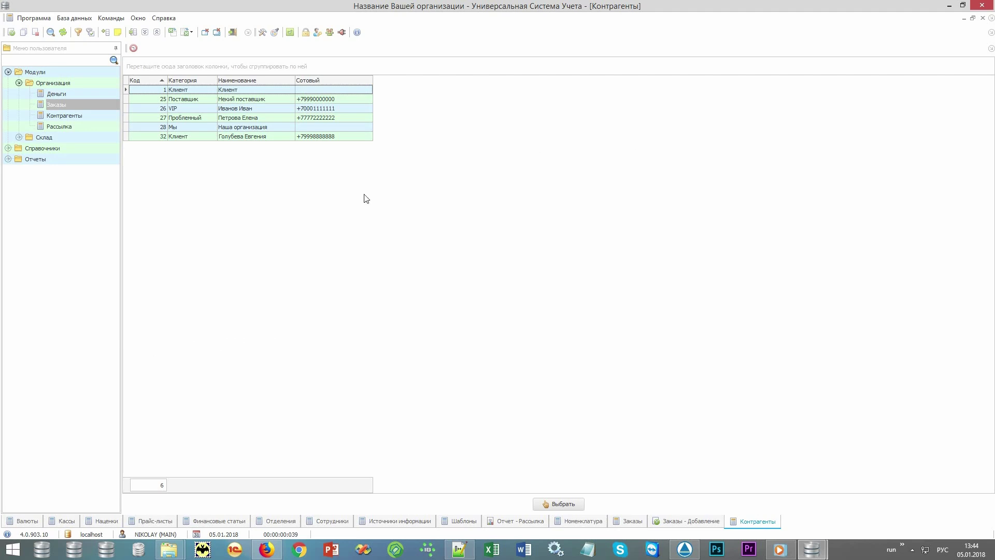
pyautogui.click(284, 90)
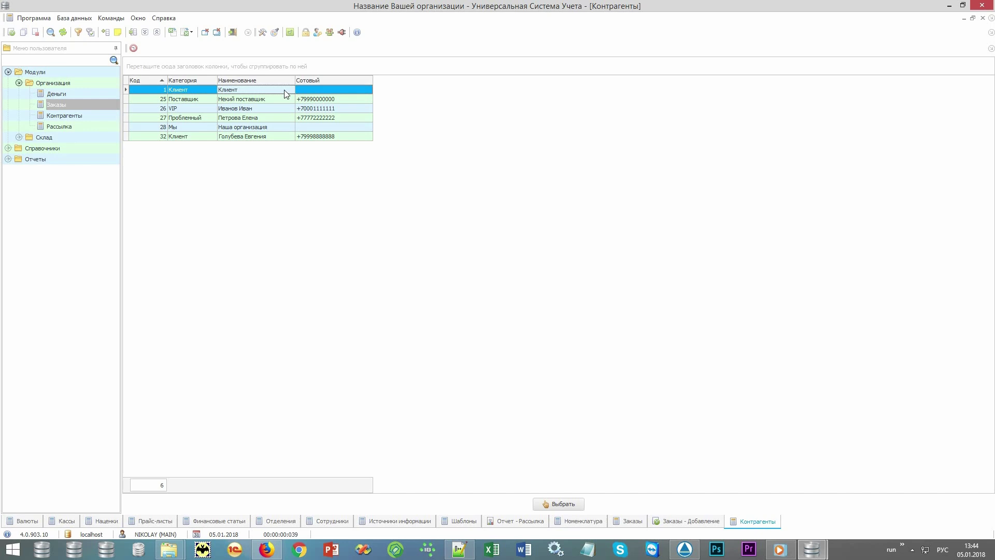
pyautogui.press('Down')
pyautogui.press('Down')
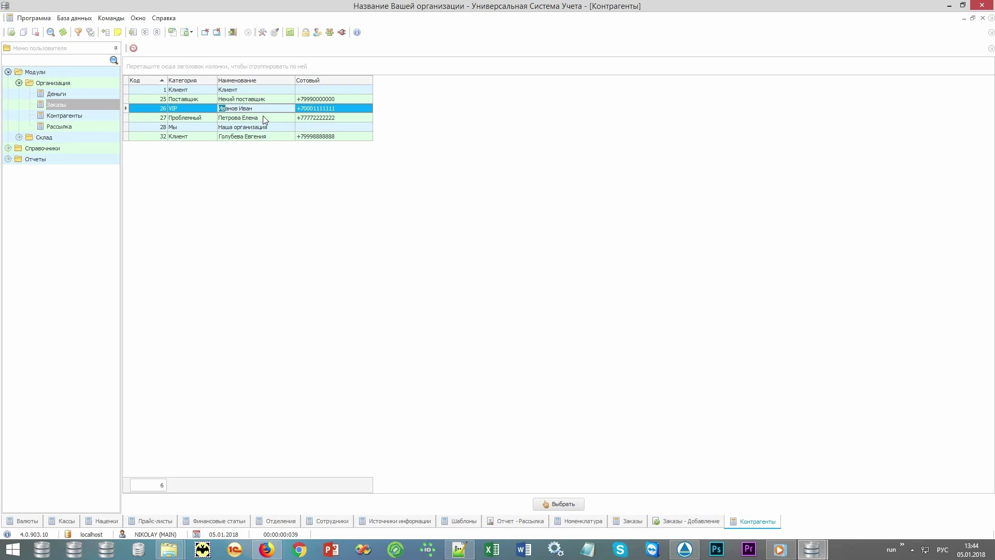
pyautogui.click(197, 107)
pyautogui.click(203, 118)
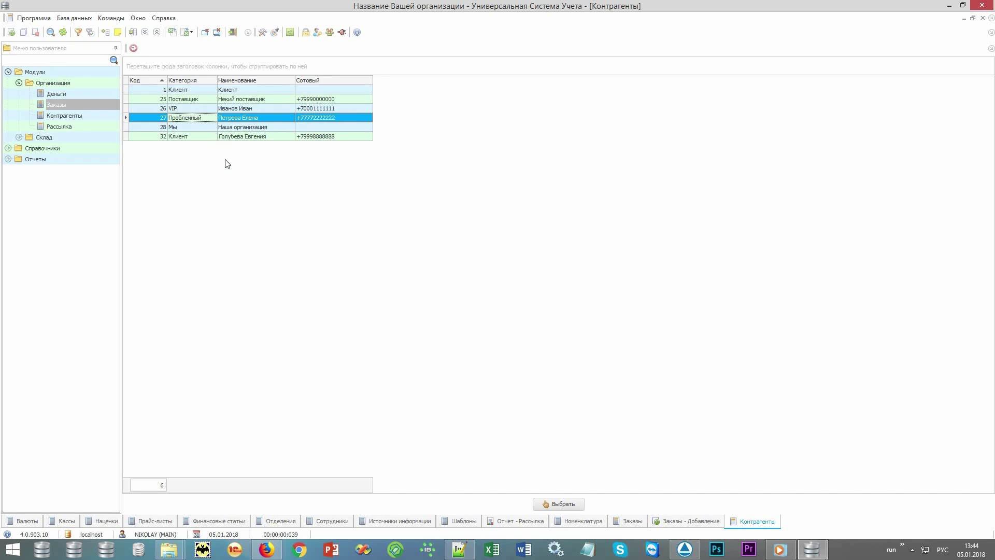
# - Add counterparty 'Новый клиент' with a mobile number, save it and select row 33
pyautogui.rightClick(232, 177)
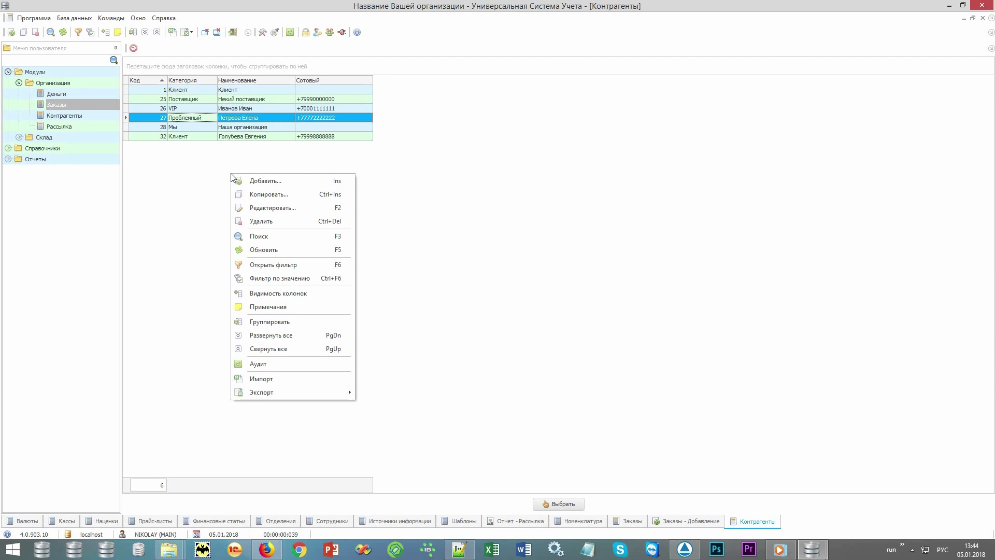
pyautogui.click(299, 185)
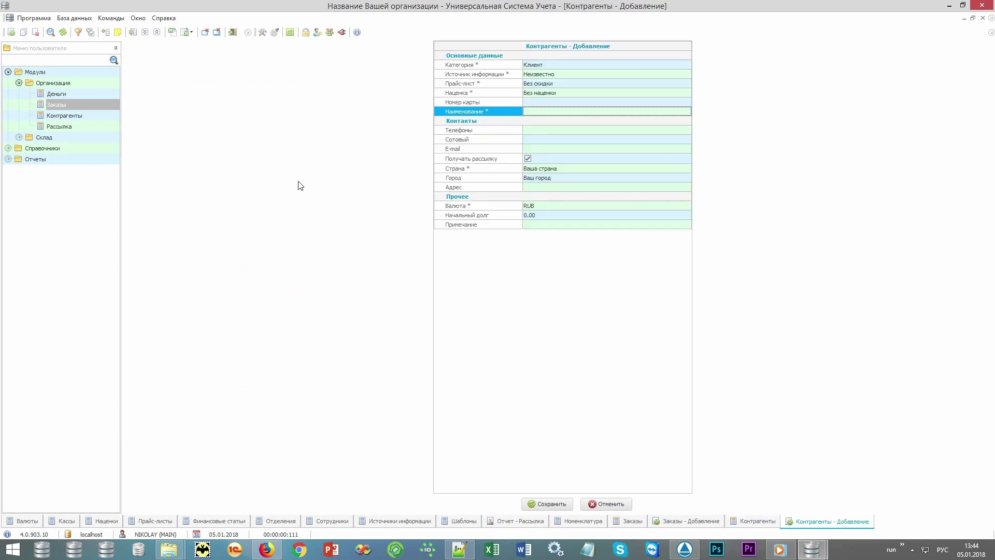
pyautogui.write('Новый клиент')
pyautogui.press('Tab')
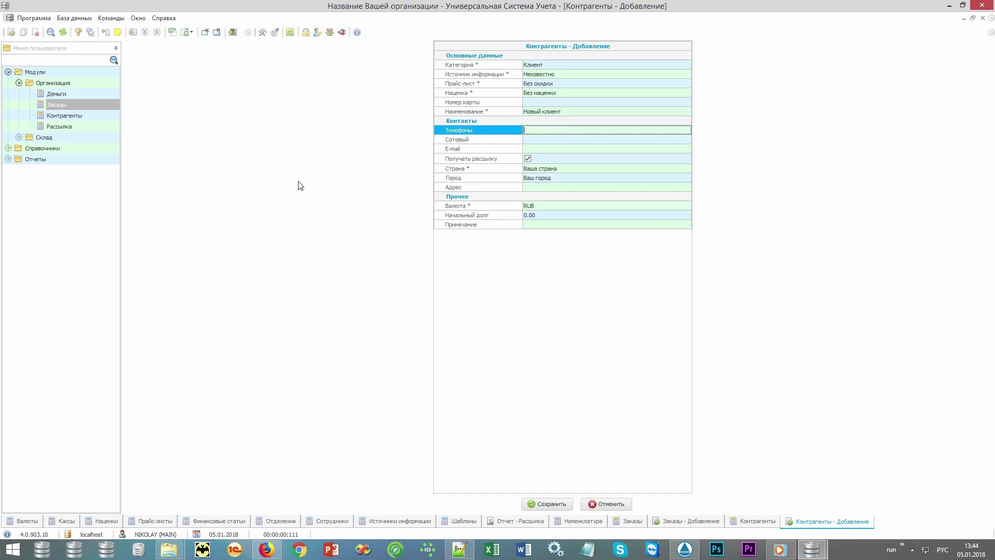
pyautogui.press('Tab')
pyautogui.write('+79993')
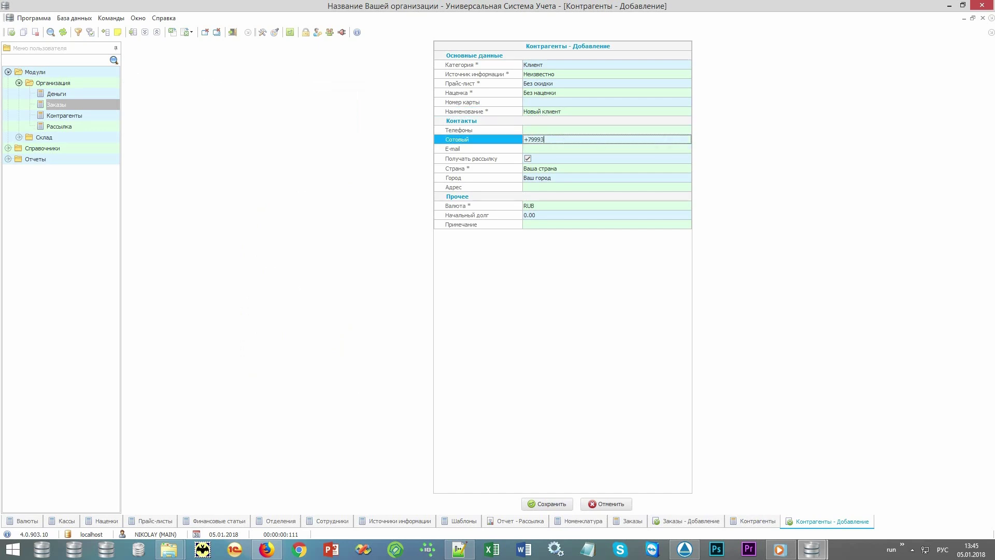
pyautogui.write('333333')
pyautogui.click(549, 504)
pyautogui.click(284, 146)
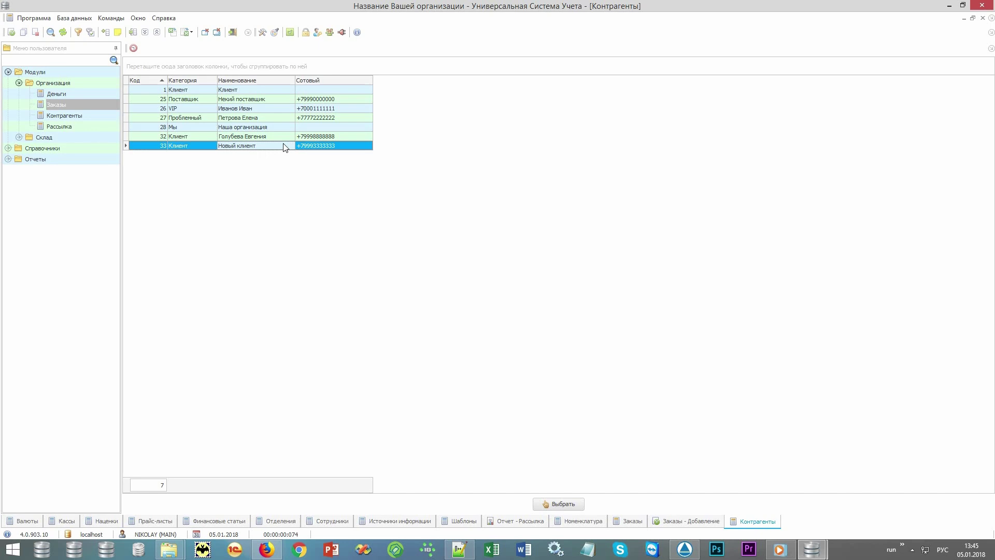
# - Start an order for Новый клиент: Платье свадебное модель 2, description 'Требования клиента'
pyautogui.click(548, 504)
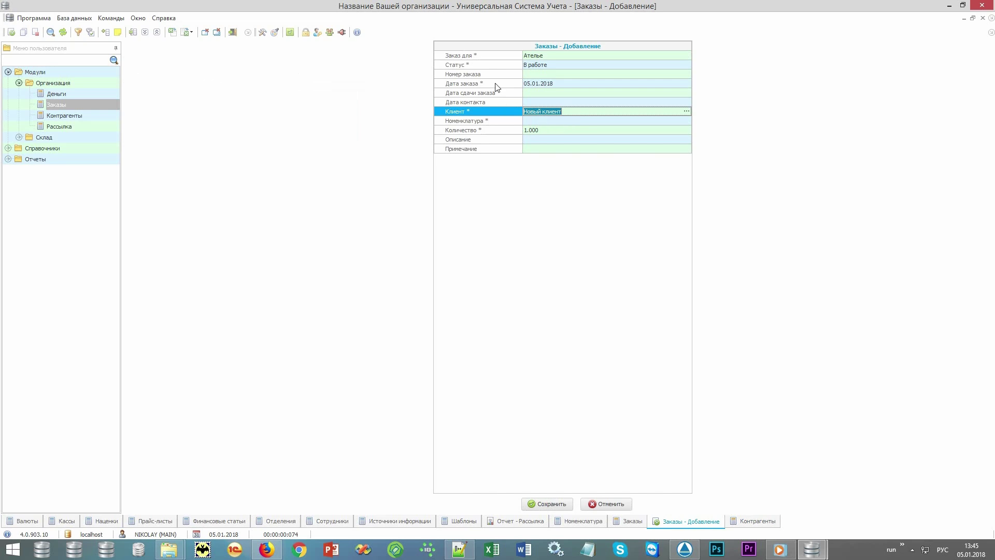
pyautogui.click(504, 120)
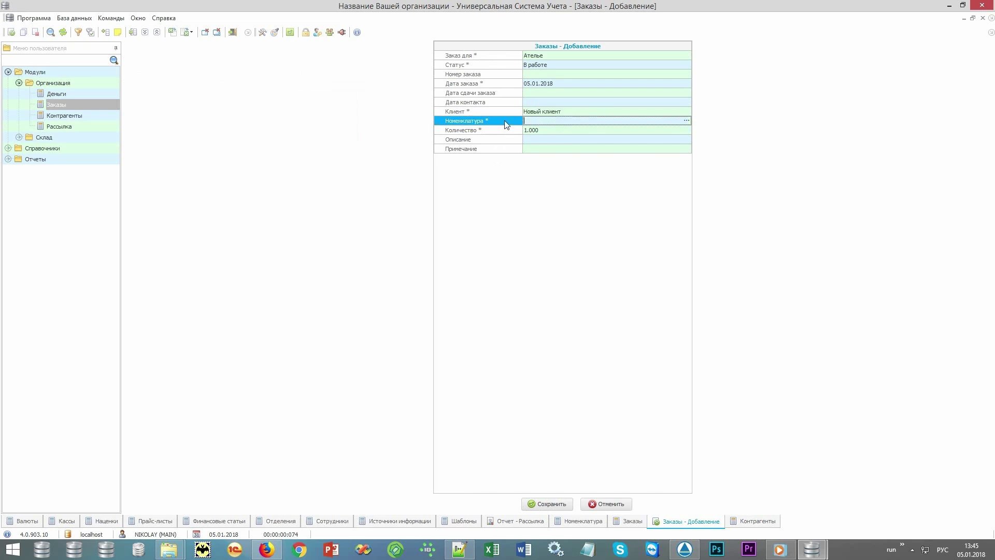
pyautogui.click(687, 121)
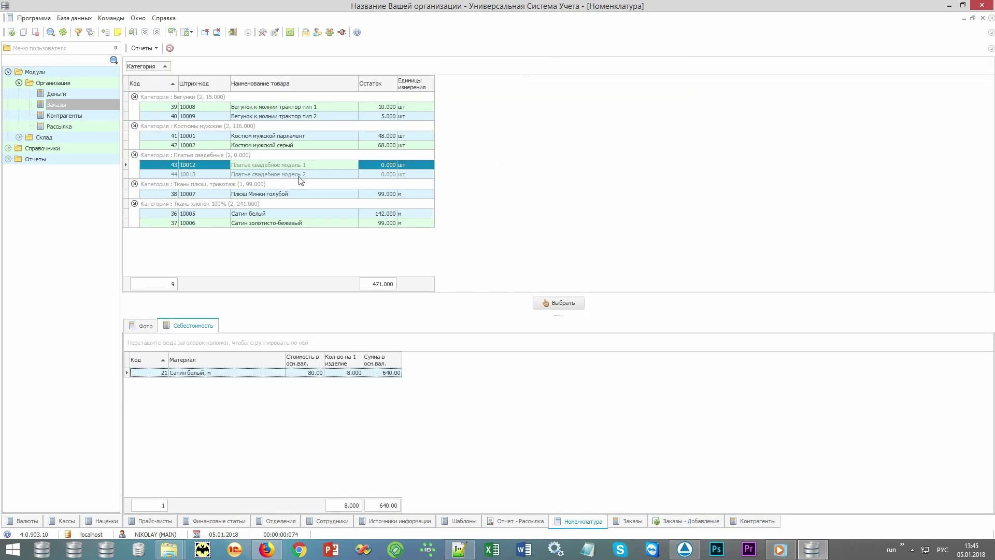
pyautogui.doubleClick(302, 175)
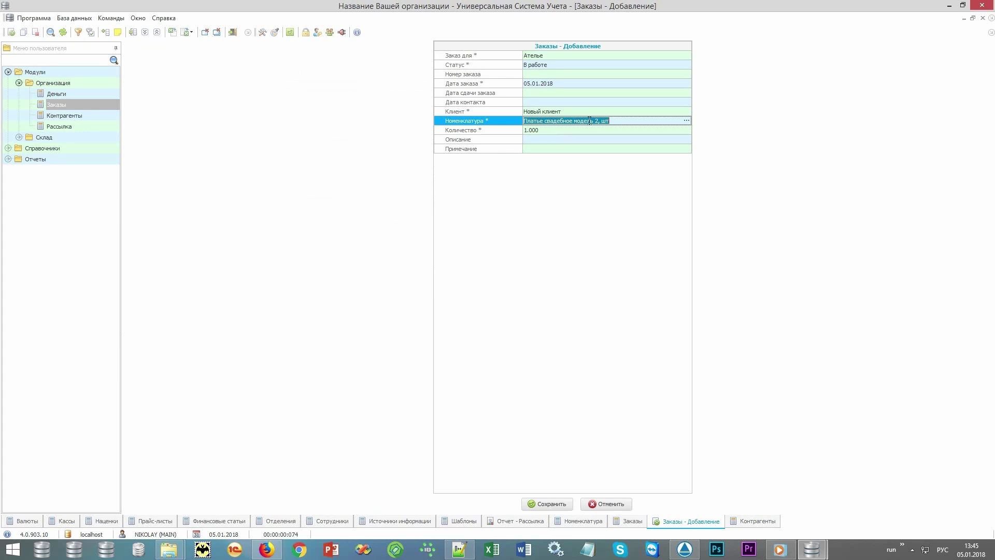
pyautogui.click(547, 140)
pyautogui.click(548, 140)
pyautogui.write('Т')
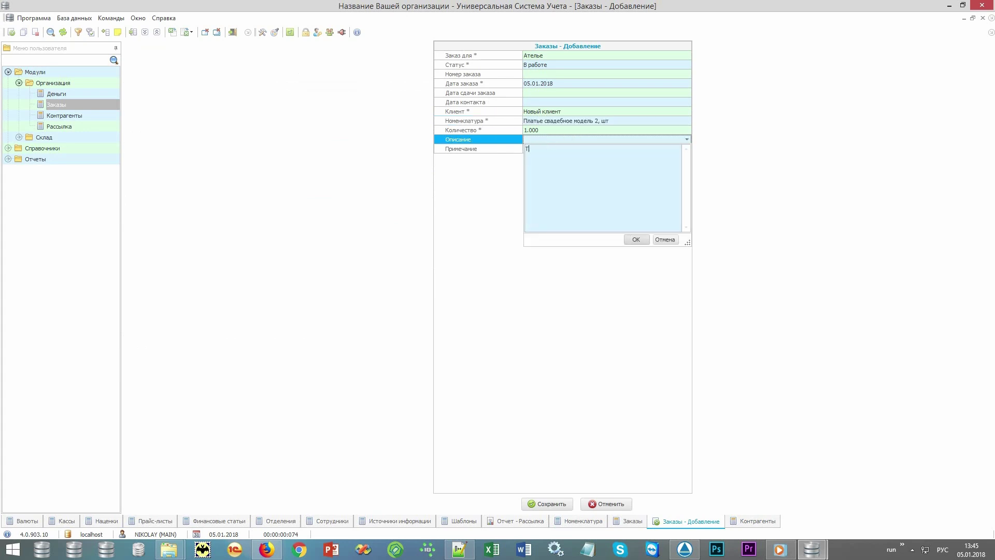
pyautogui.write('ребования клиента')
pyautogui.click(487, 196)
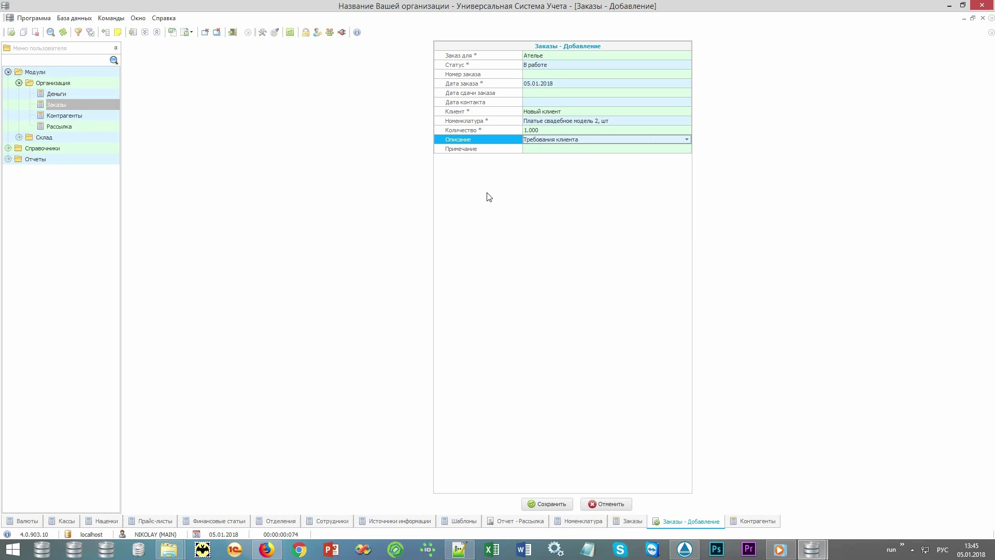
# - Set due date 12.01.2018 and contact date 08.01.2018, then save the order
pyautogui.click(507, 93)
pyautogui.click(685, 94)
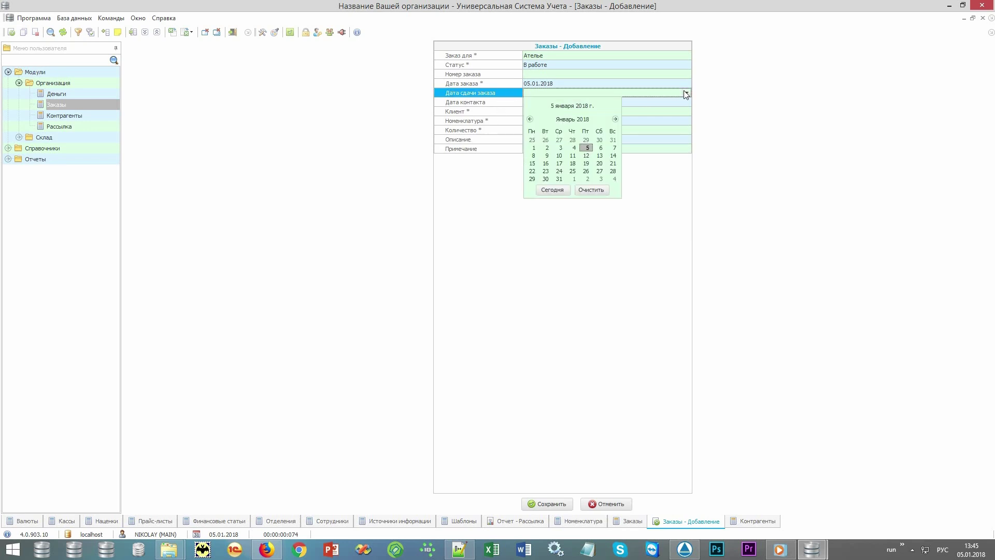
pyautogui.press('Down')
pyautogui.press('Return')
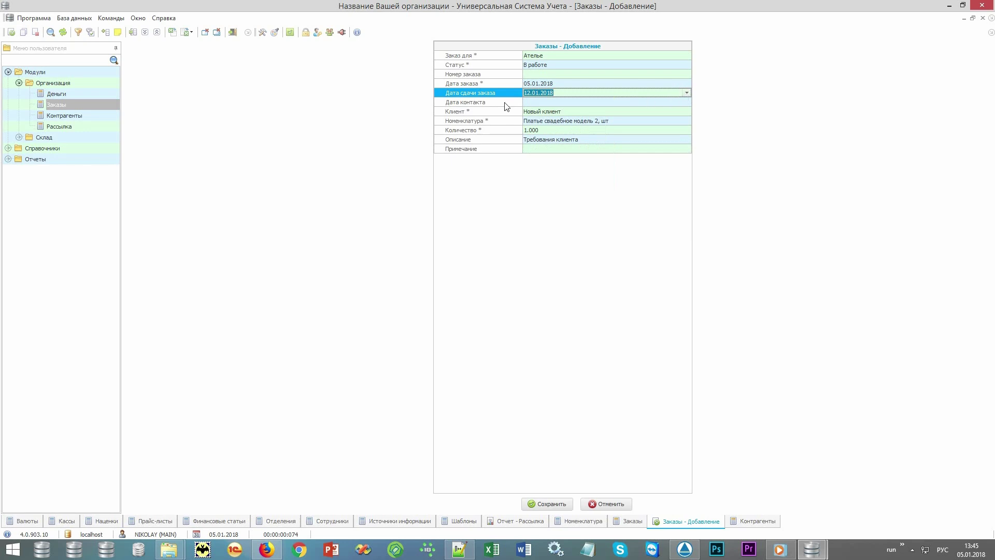
pyautogui.click(506, 104)
pyautogui.click(686, 102)
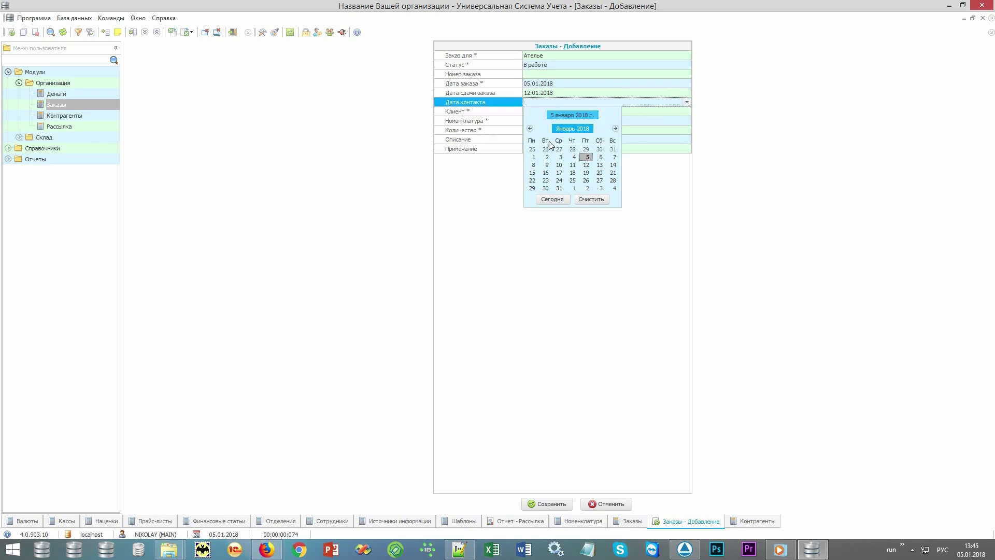
pyautogui.click(532, 166)
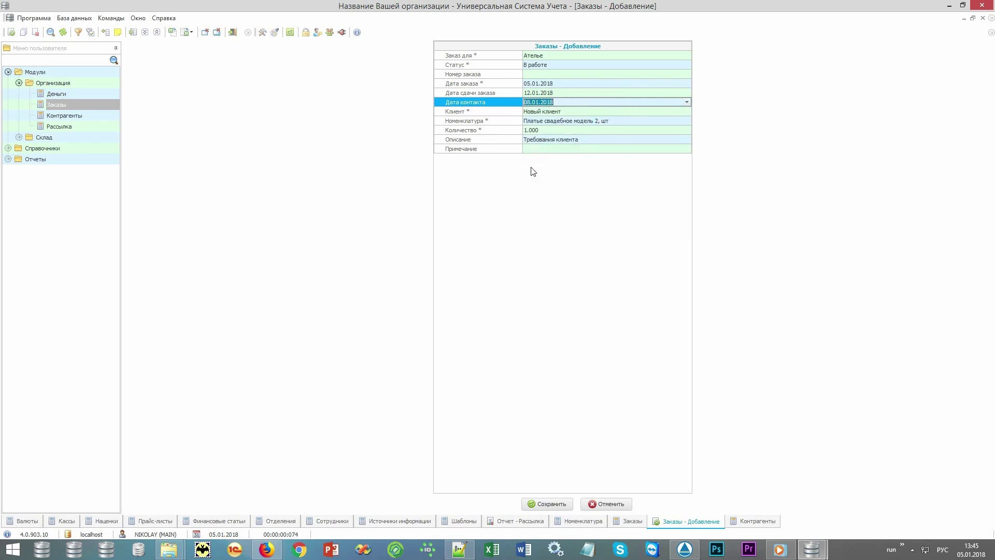
pyautogui.click(548, 502)
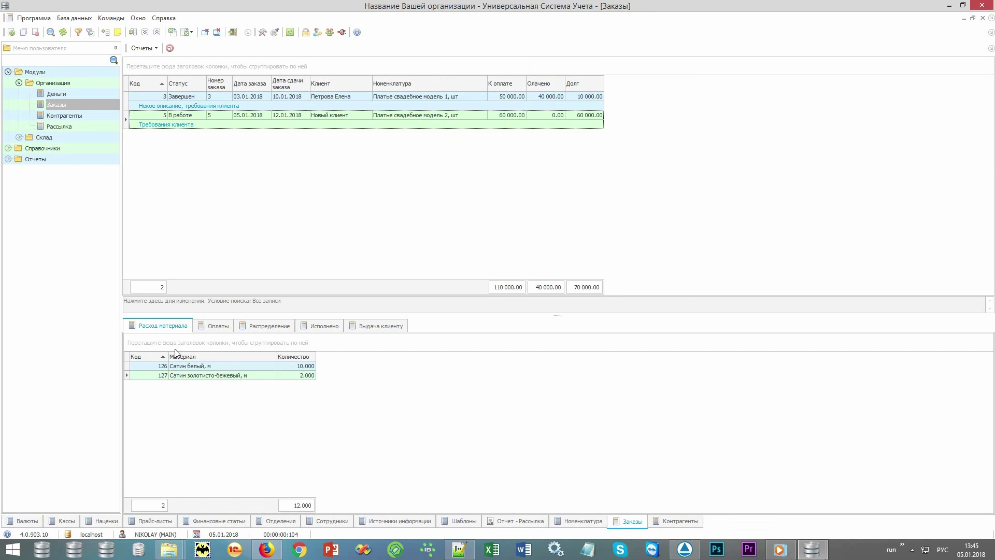
# - Add 2 of Плюш Минки голубой to order 5's materials, included in the bill
pyautogui.rightClick(195, 422)
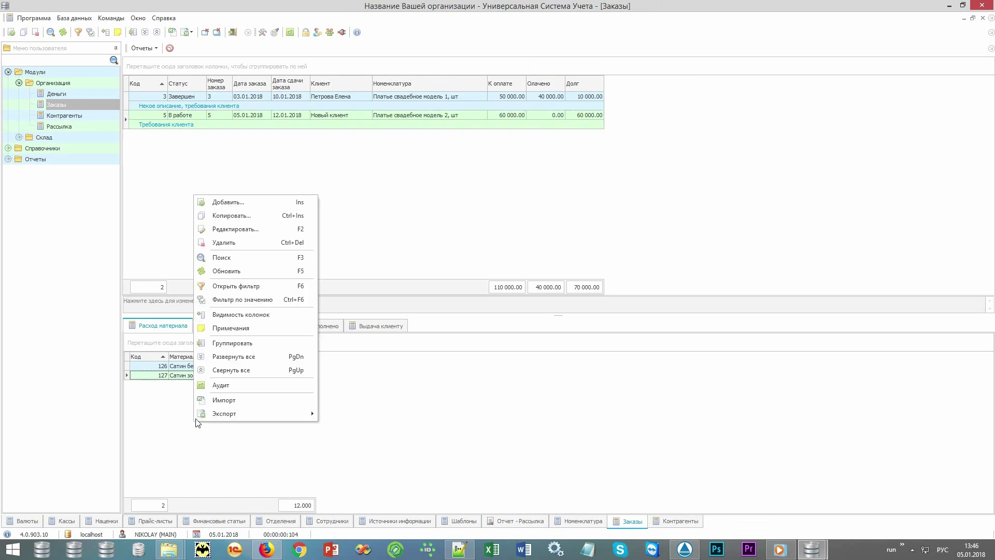
pyautogui.click(251, 208)
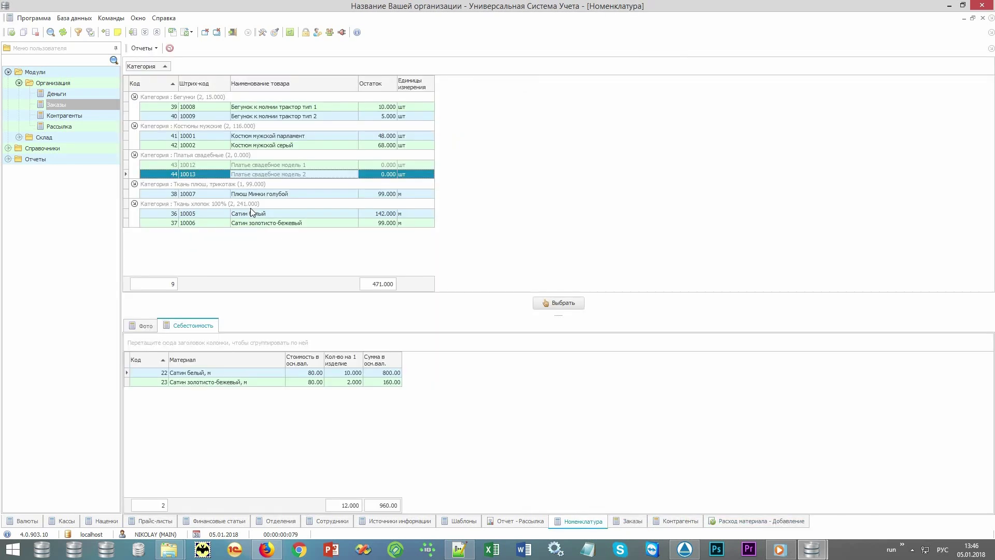
pyautogui.press('Down')
pyautogui.press('Down')
pyautogui.press('Return')
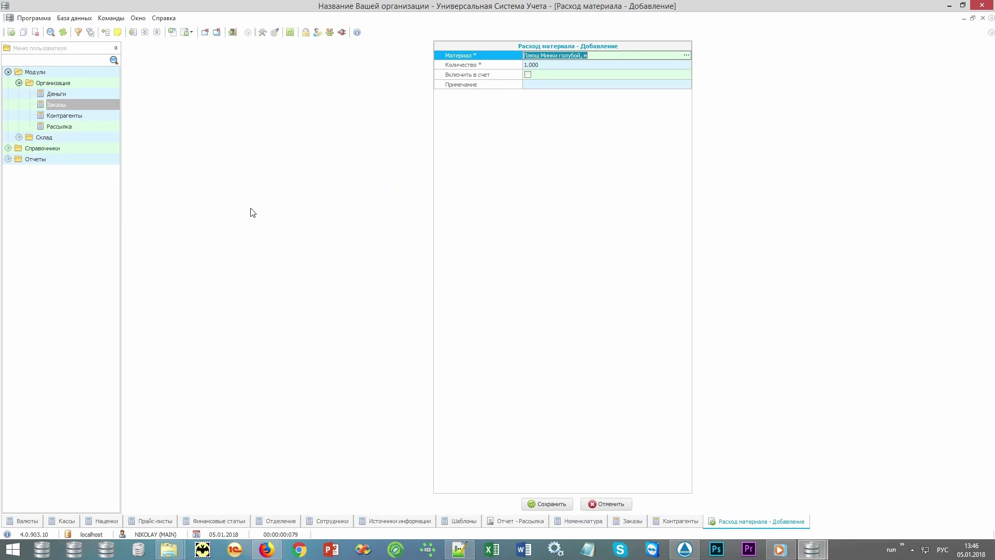
pyautogui.press('Return')
pyautogui.write('2')
pyautogui.press('Return')
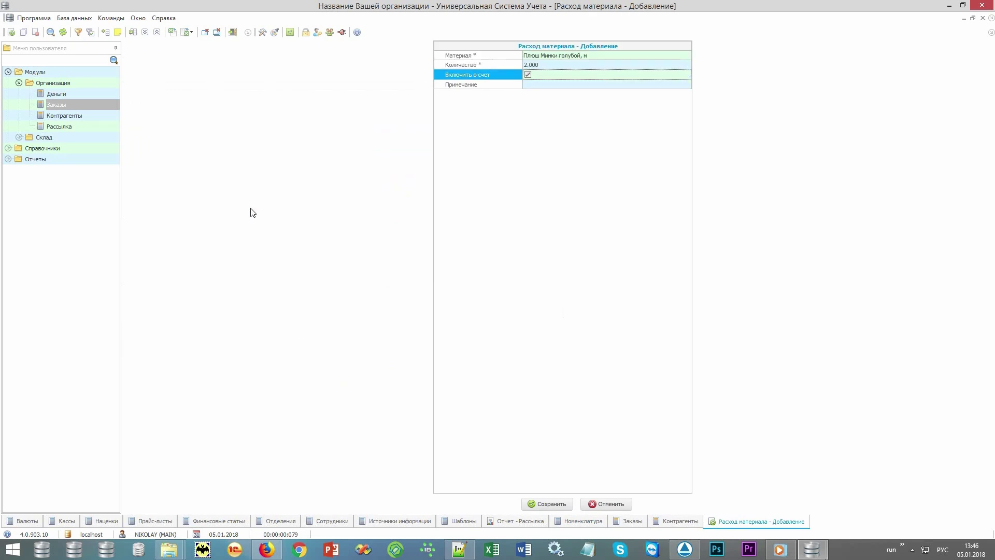
pyautogui.press('Return')
pyautogui.press('Return')
# - Record a 50 000 payment on order 5, leaving 23 000.00 owed
pyautogui.click(218, 325)
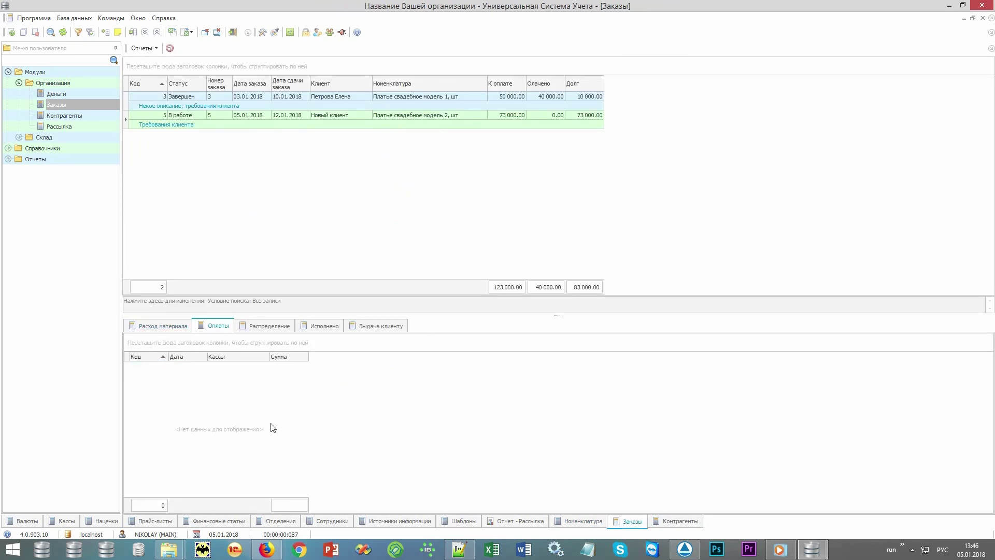
pyautogui.rightClick(272, 434)
pyautogui.click(326, 216)
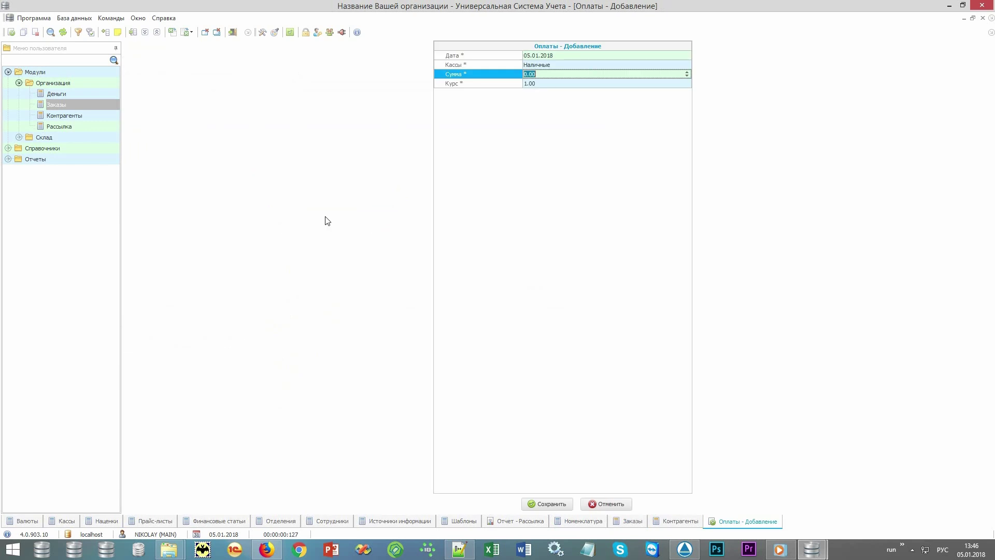
pyautogui.write('50 000')
pyautogui.press('Return')
pyautogui.press('Return')
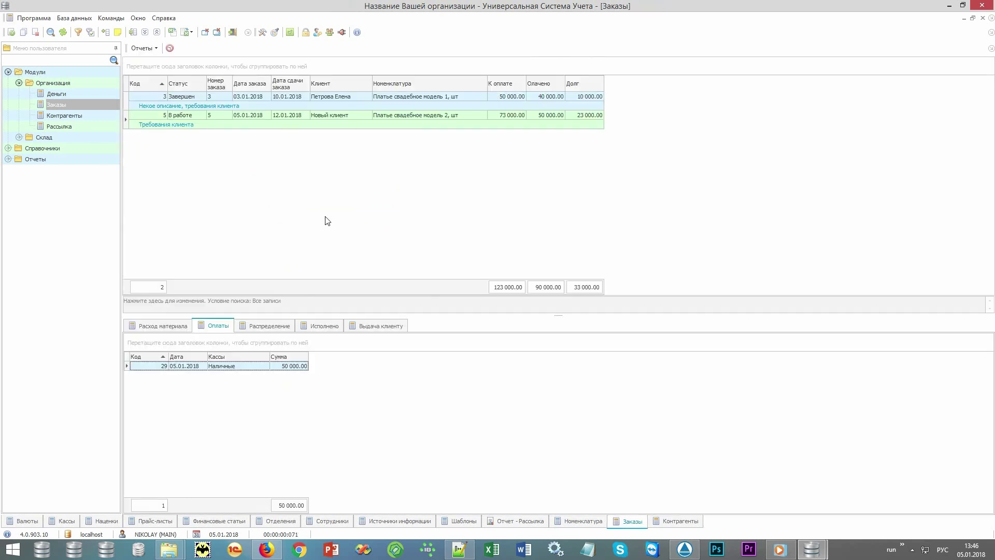
pyautogui.click(537, 120)
pyautogui.click(581, 117)
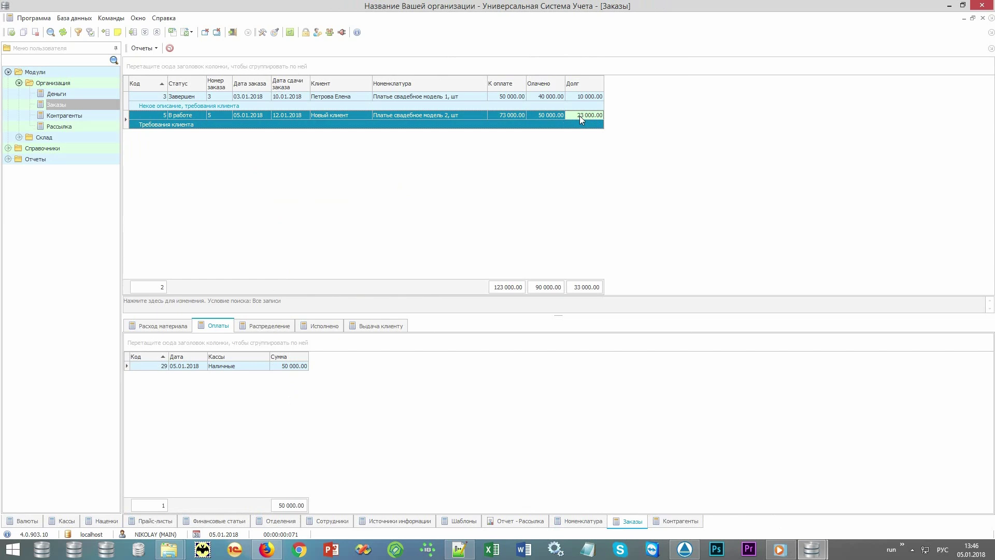
# - Preview and close the Квитанция and the Чек по заказу for order 5
pyautogui.click(157, 49)
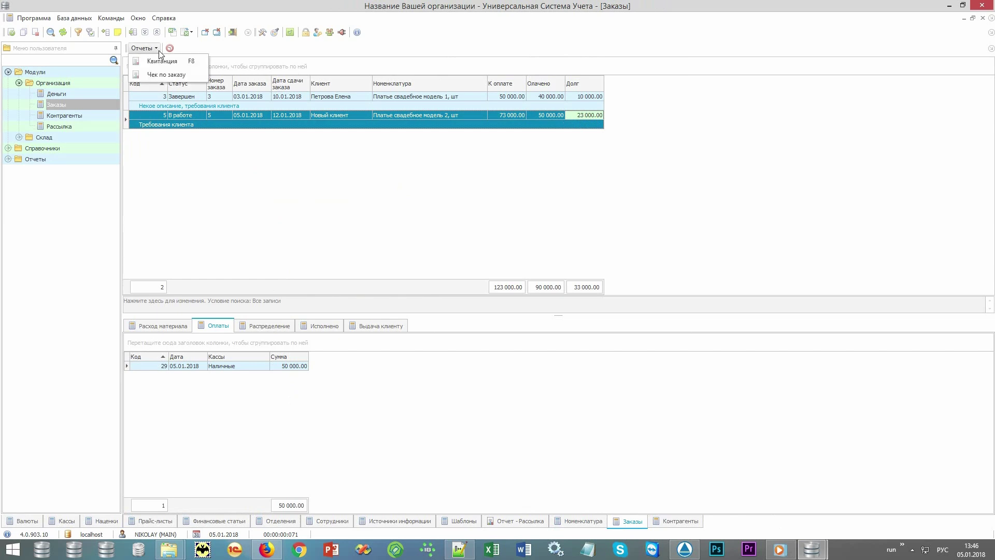
pyautogui.click(161, 63)
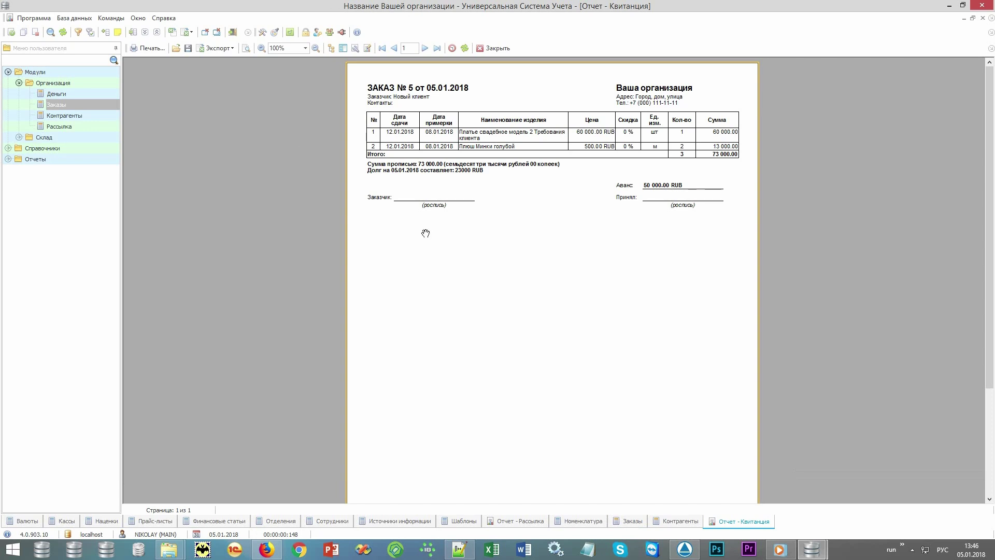
pyautogui.scroll(1, 467, 248)
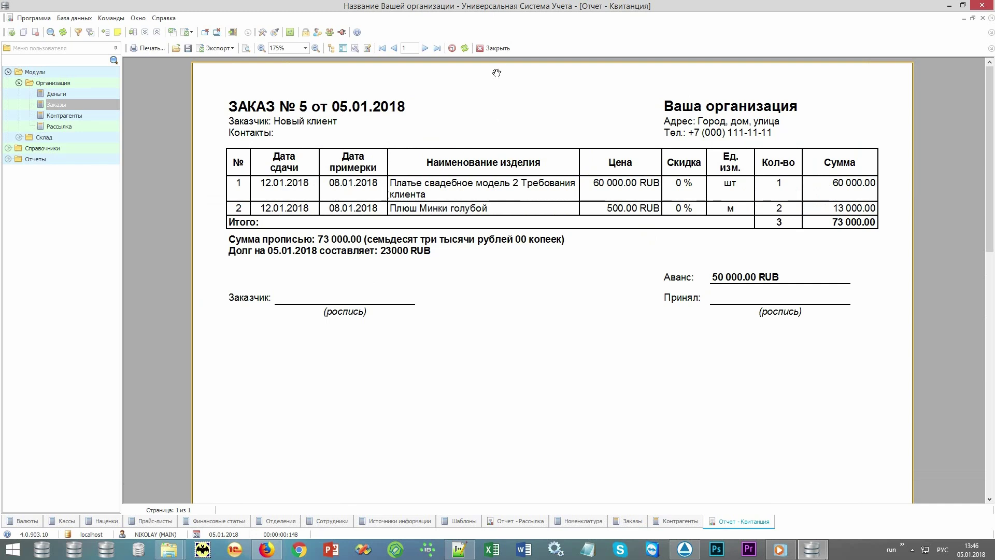
pyautogui.click(499, 50)
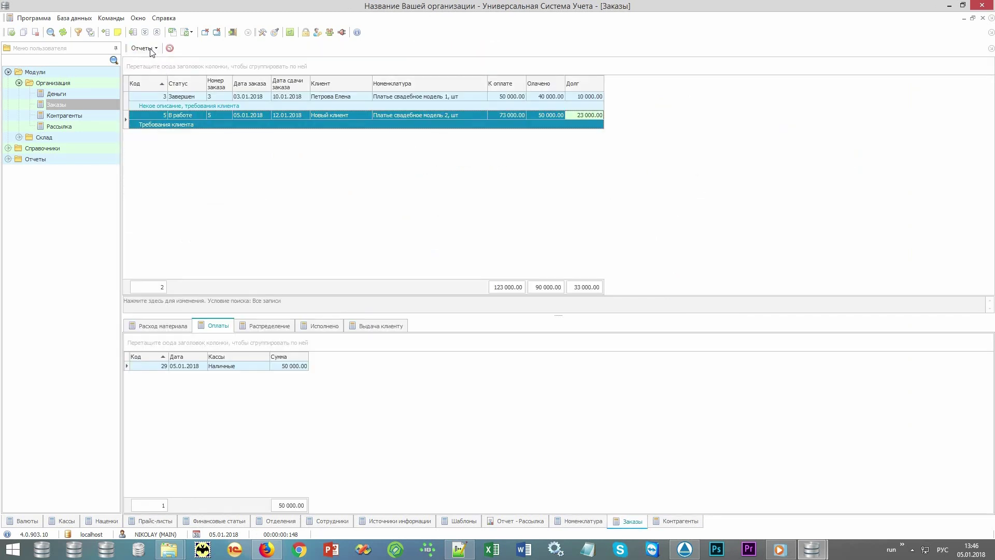
pyautogui.click(148, 48)
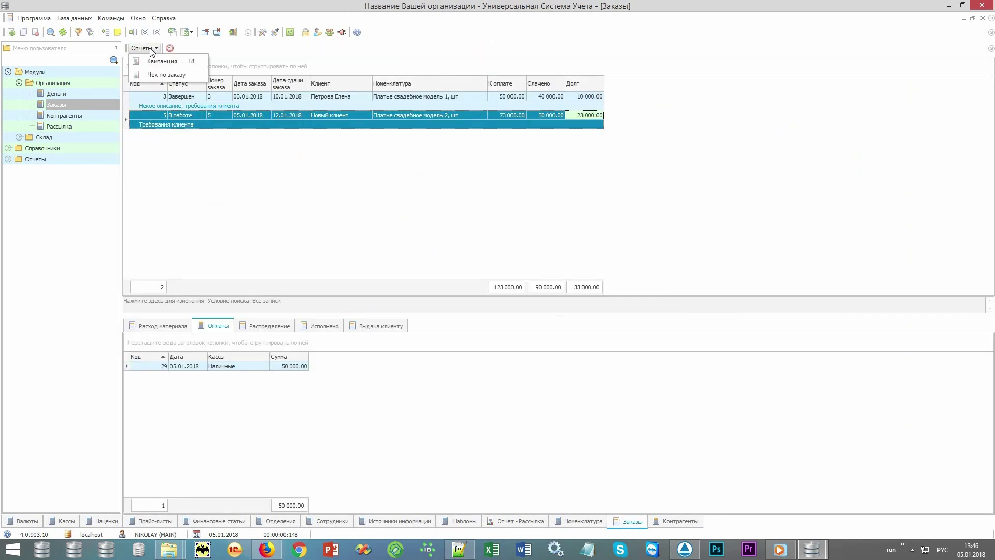
pyautogui.click(146, 76)
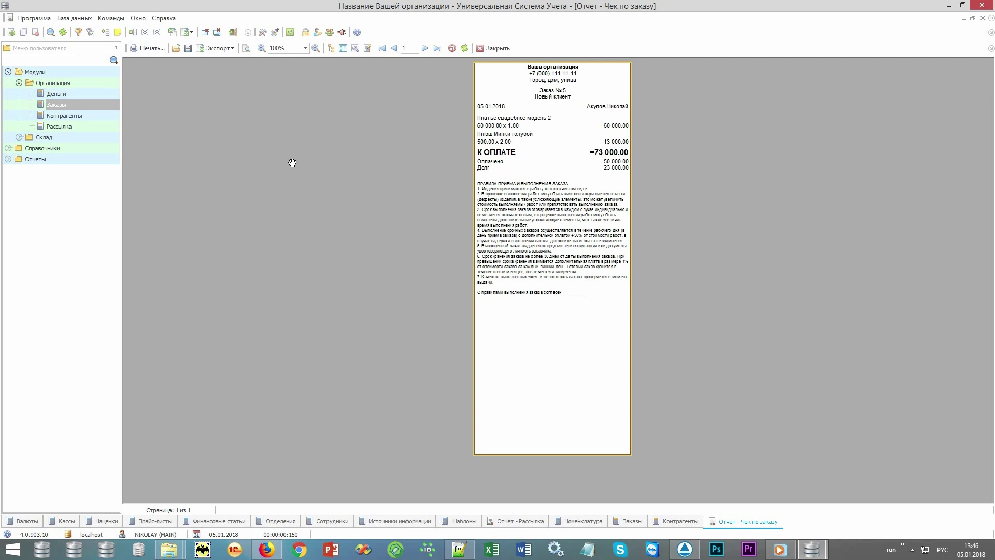
pyautogui.click(496, 48)
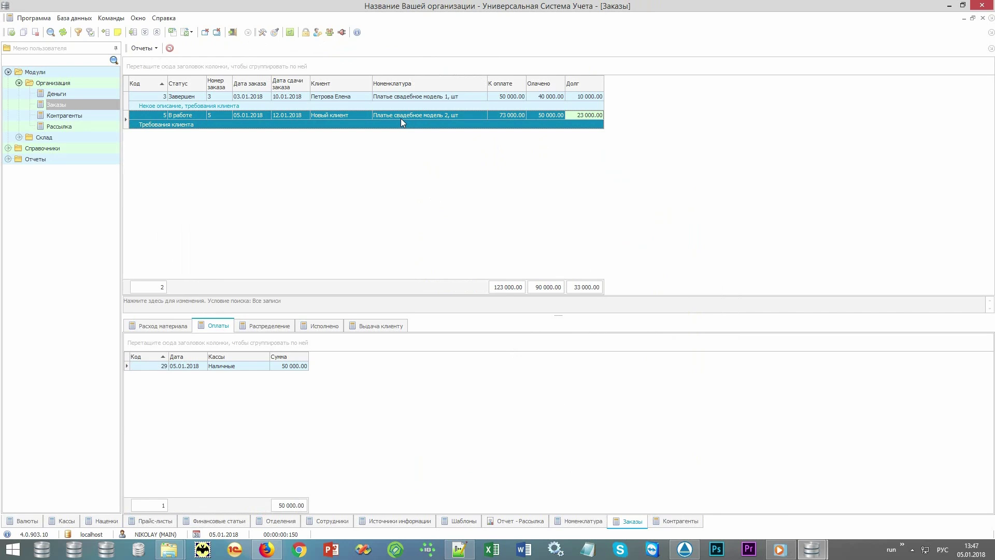
# - Change the Администратор work assignment to work type Крой with quantity 4
pyautogui.click(274, 330)
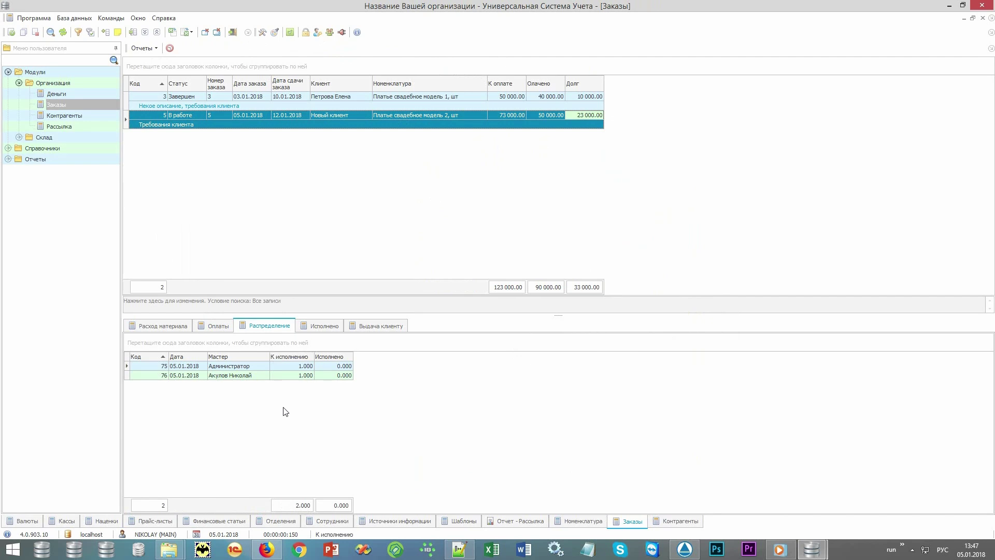
pyautogui.doubleClick(261, 370)
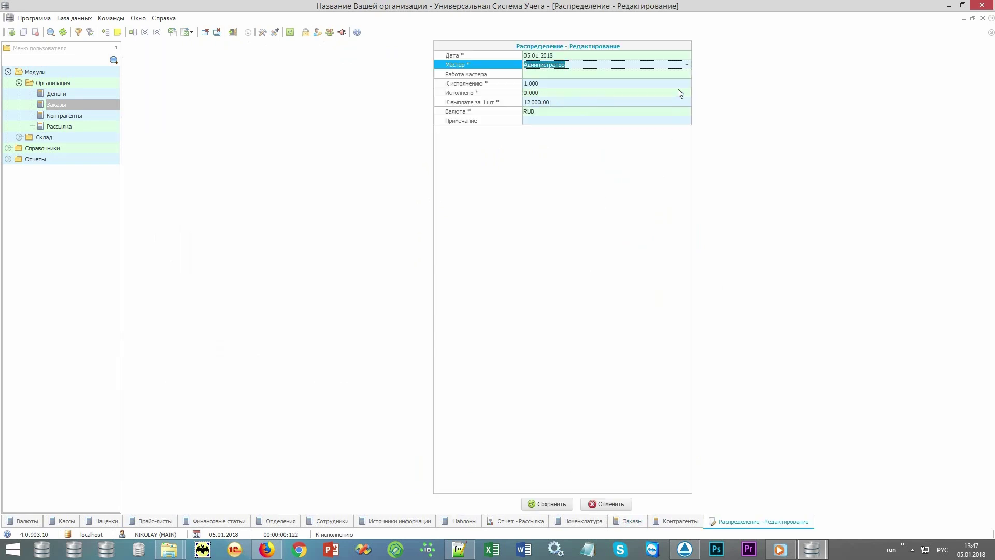
pyautogui.click(681, 76)
pyautogui.click(686, 74)
pyautogui.click(676, 82)
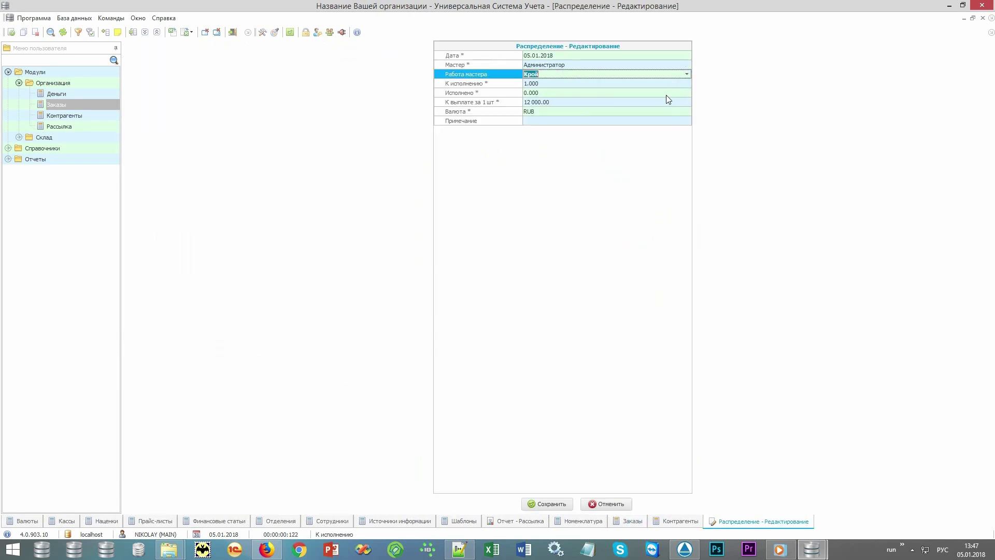
pyautogui.click(492, 85)
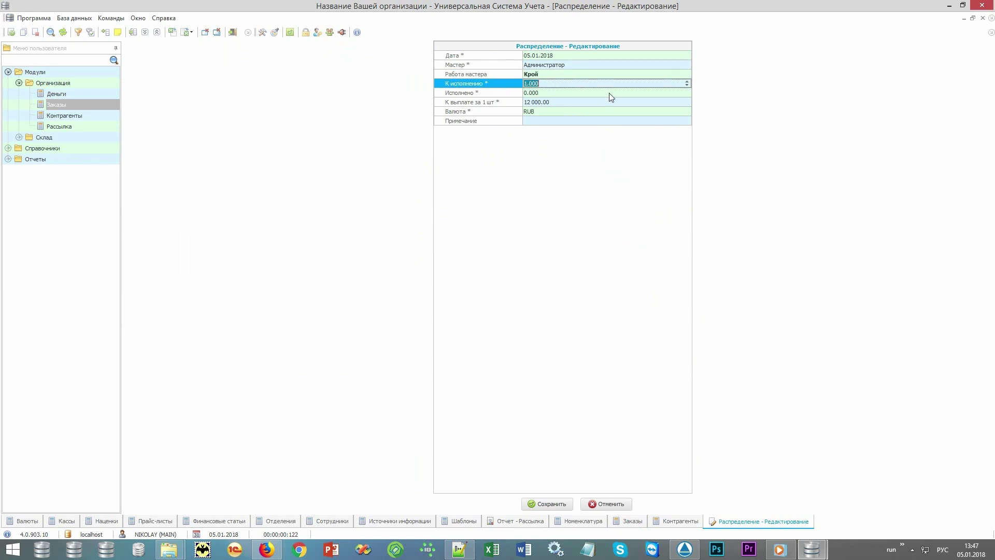
pyautogui.write('4')
pyautogui.click(548, 503)
# - Add a completed-work record of quantity 1 to the Ателье warehouse
pyautogui.click(334, 331)
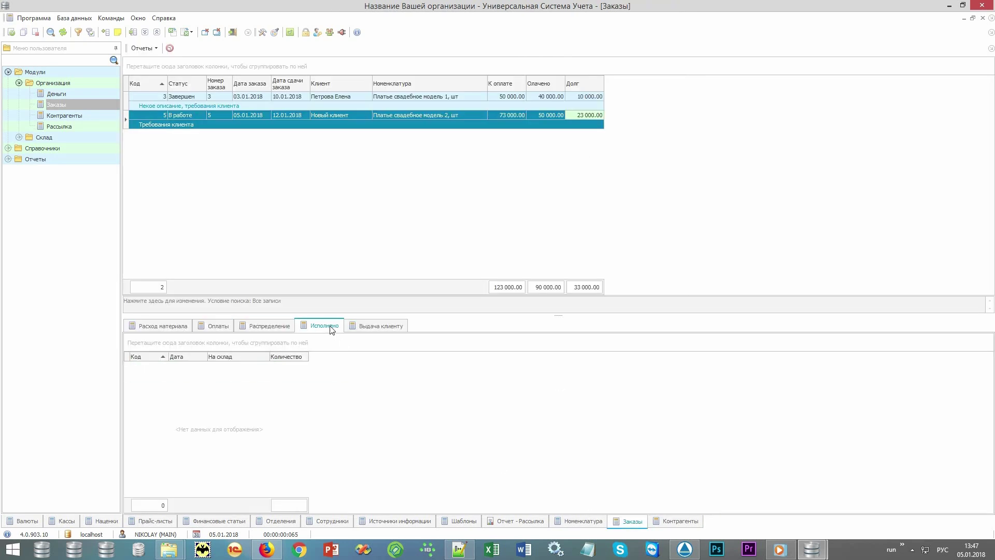
pyautogui.rightClick(349, 430)
pyautogui.click(414, 207)
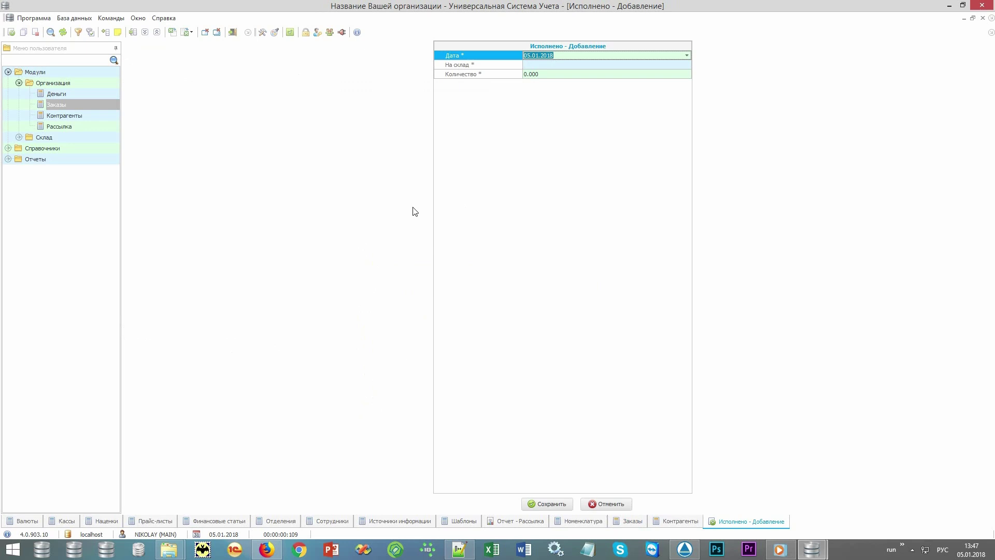
pyautogui.press('Return')
pyautogui.press('Return')
pyautogui.press('Return')
pyautogui.write('1')
pyautogui.press('Return')
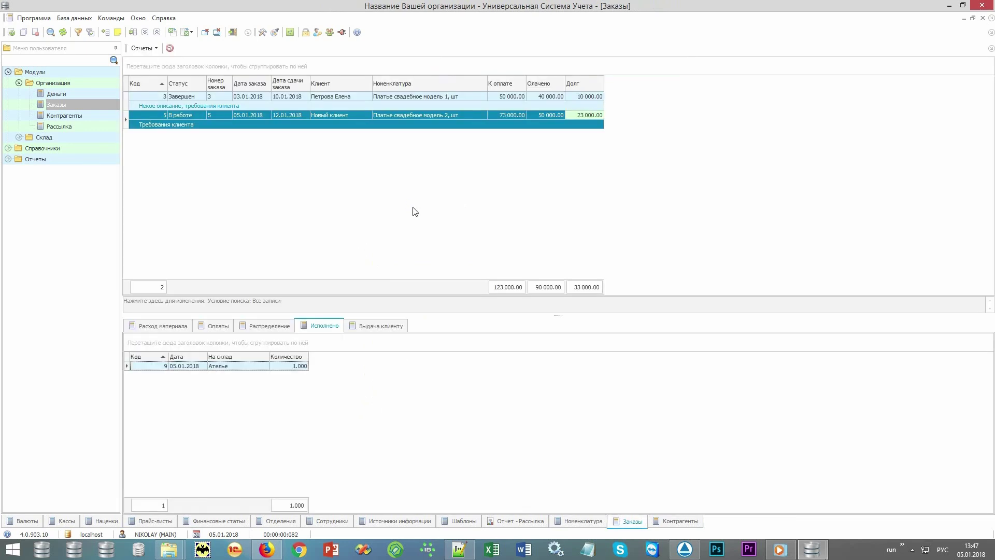
# - Add a client-handover record of quantity 1 from Ателье and return to order 5
pyautogui.click(385, 326)
pyautogui.rightClick(387, 421)
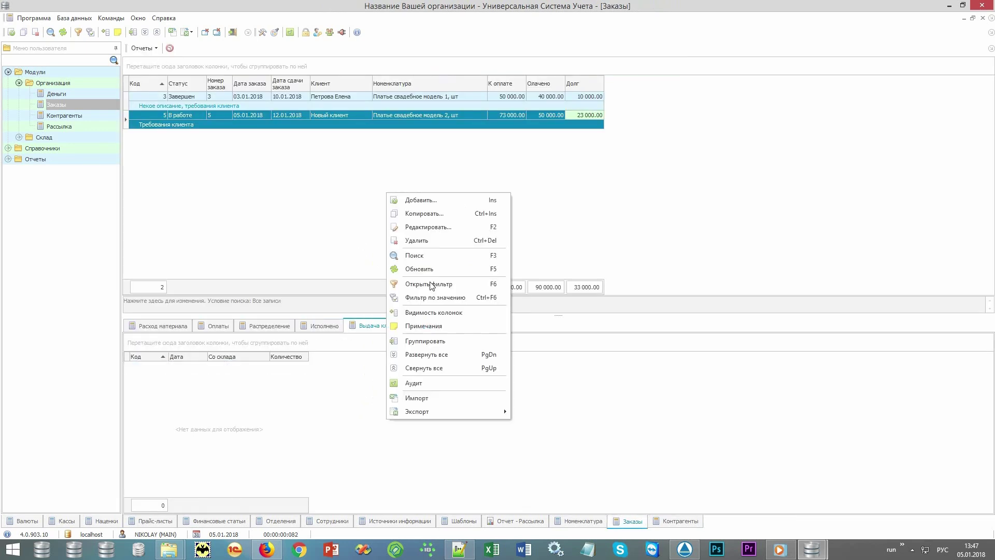
pyautogui.click(438, 203)
pyautogui.press('Return')
pyautogui.press('Return')
pyautogui.press('Return')
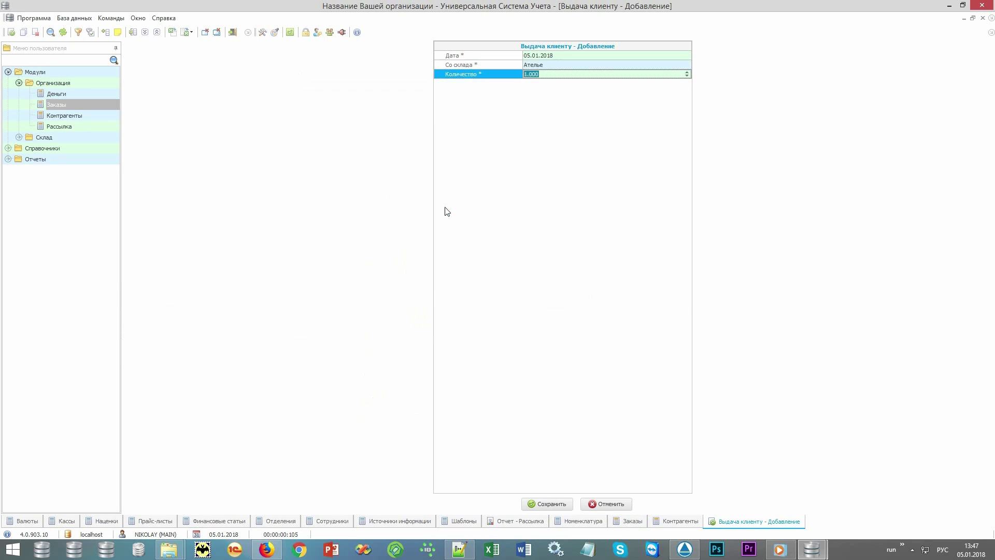
pyautogui.write('1')
pyautogui.press('Return')
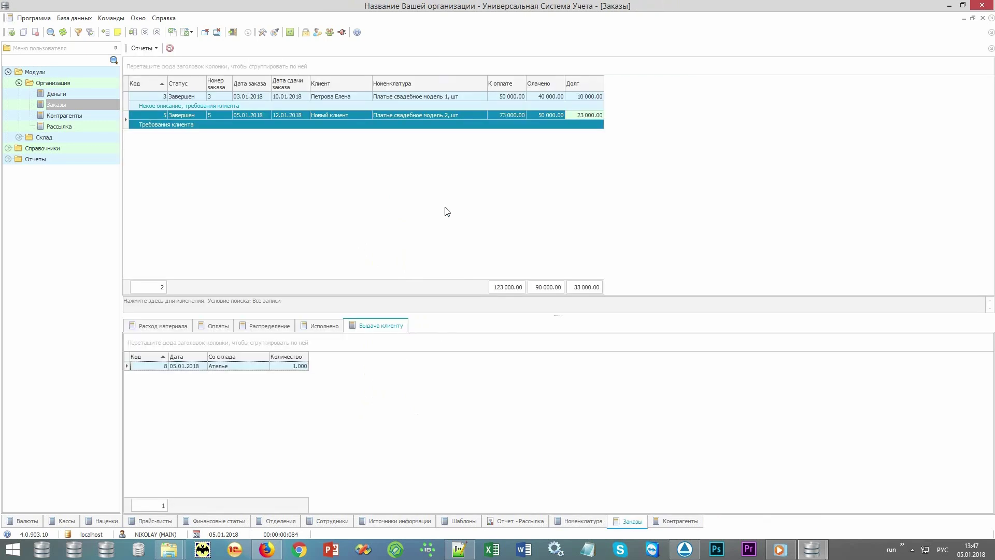
pyautogui.click(198, 125)
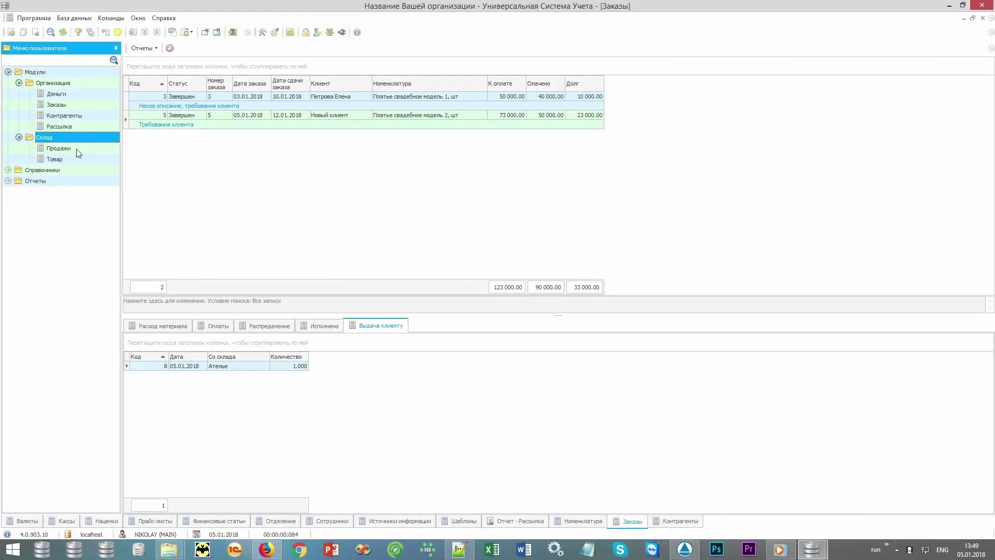
# - Open Склад > Продажи and search to list the three existing sales
pyautogui.doubleClick(76, 148)
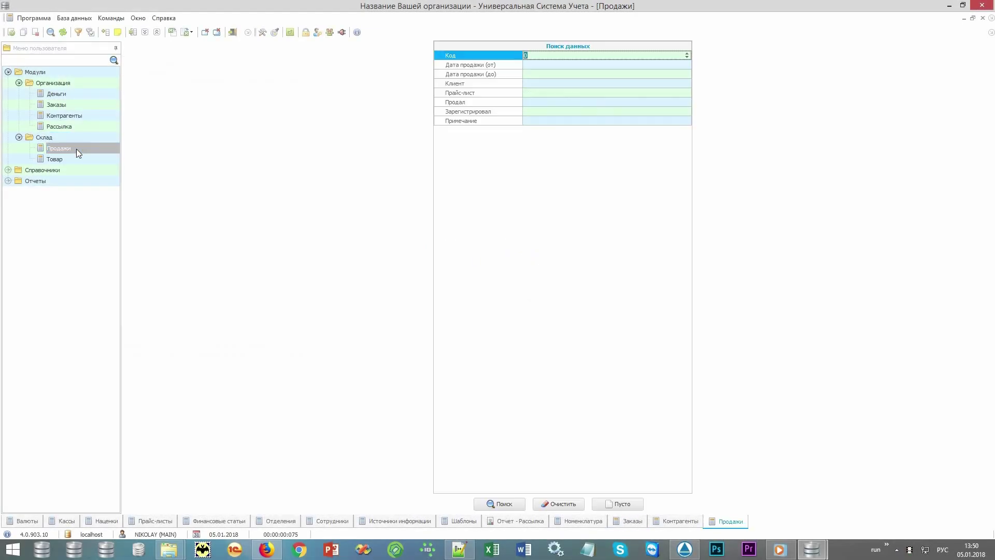
pyautogui.click(501, 504)
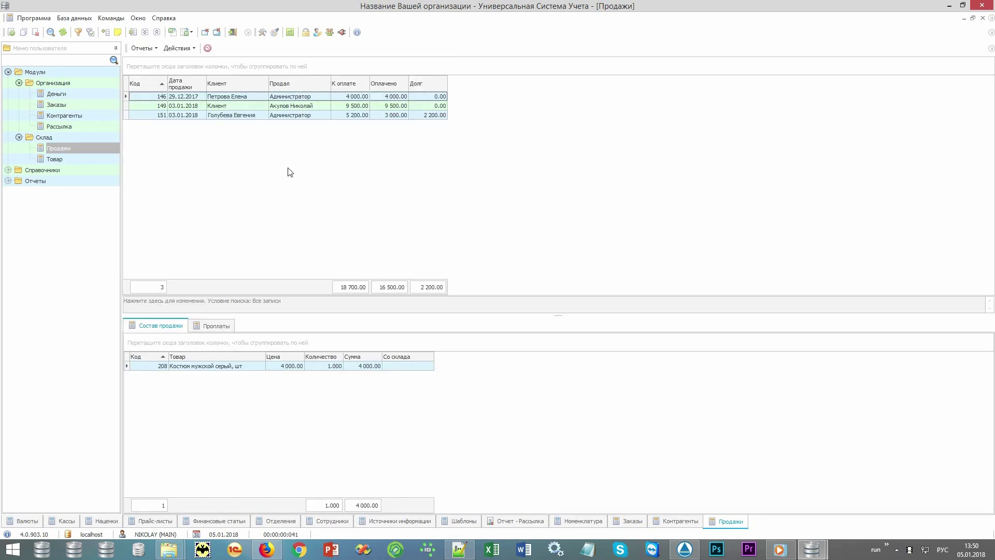
pyautogui.click(178, 49)
# - Ring up suits with barcodes 1000 and 1001 plus Плюш Минки голубой and Сатин белый fabrics
pyautogui.click(191, 62)
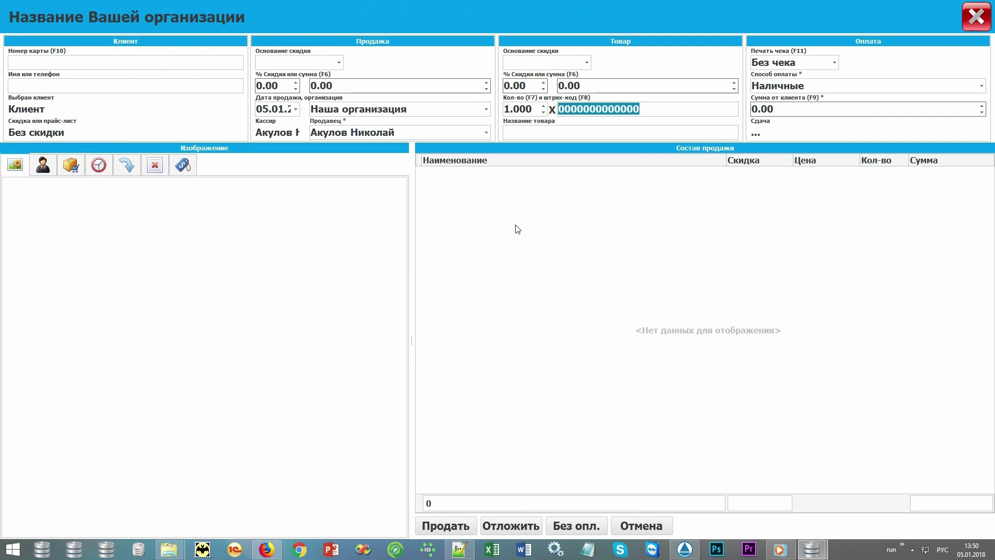
pyautogui.write('10001')
pyautogui.press('Return')
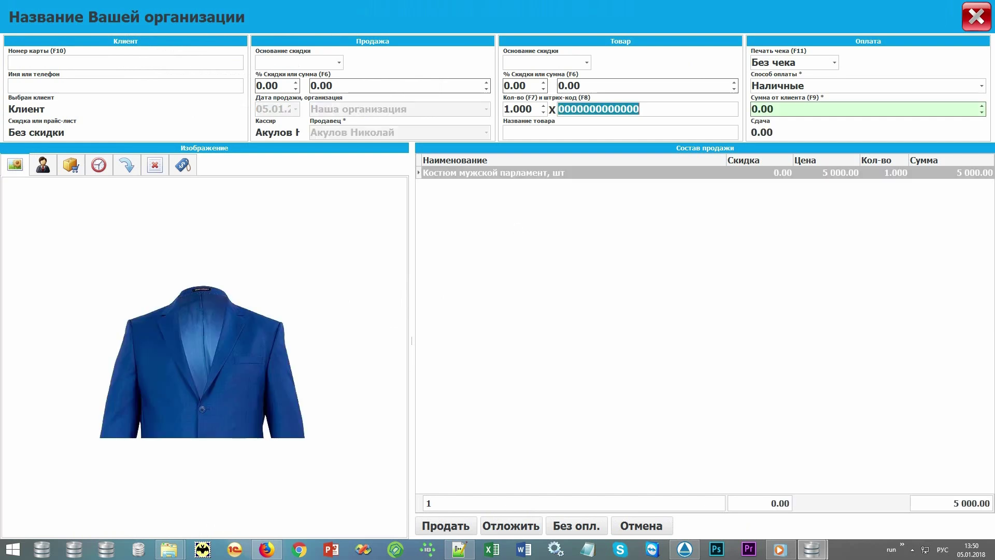
pyautogui.write('1001')
pyautogui.press('Return')
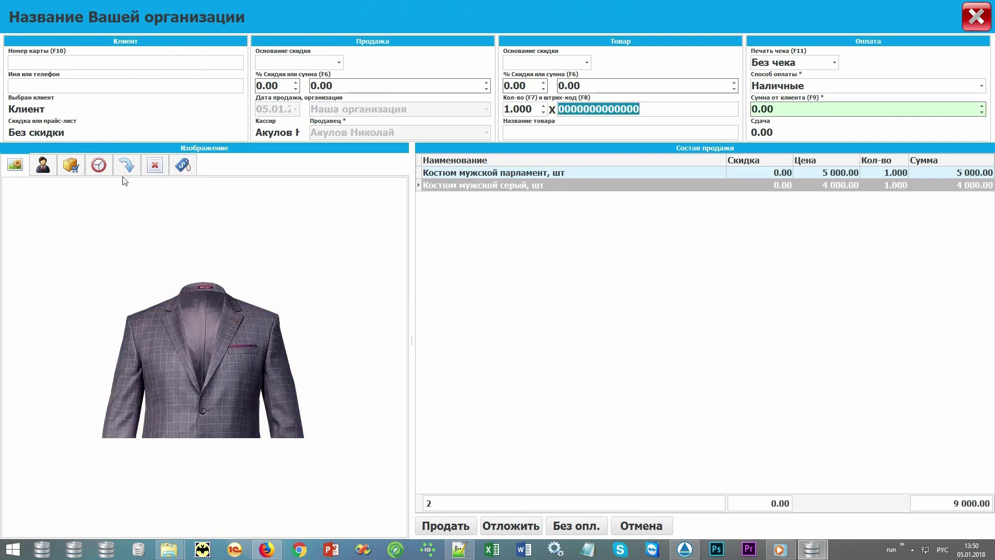
pyautogui.click(75, 165)
pyautogui.doubleClick(194, 332)
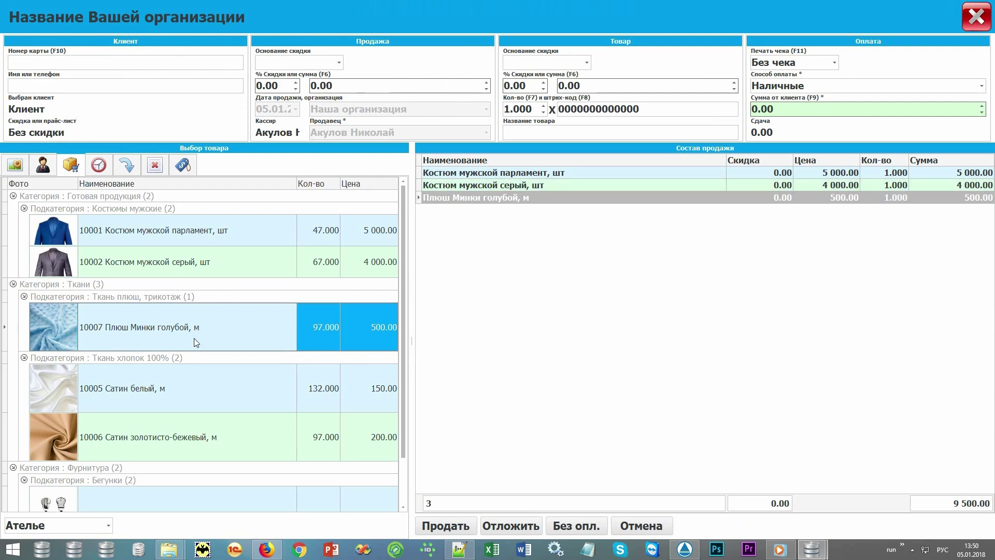
pyautogui.click(191, 377)
pyautogui.doubleClick(191, 378)
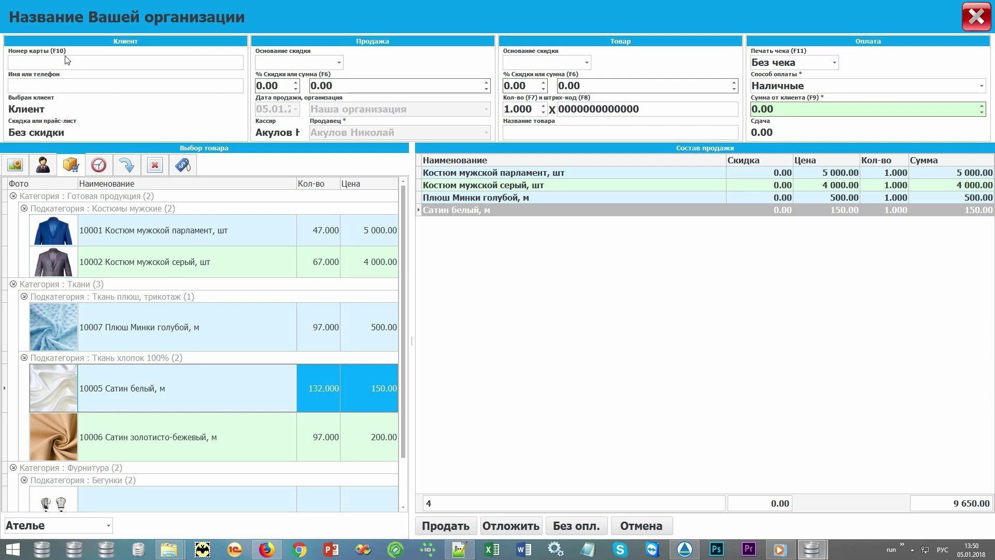
# - Take 10000 in cash for the 9 650.00 sale, giving 350.00 change, and close the till
pyautogui.click(982, 86)
pyautogui.click(982, 86)
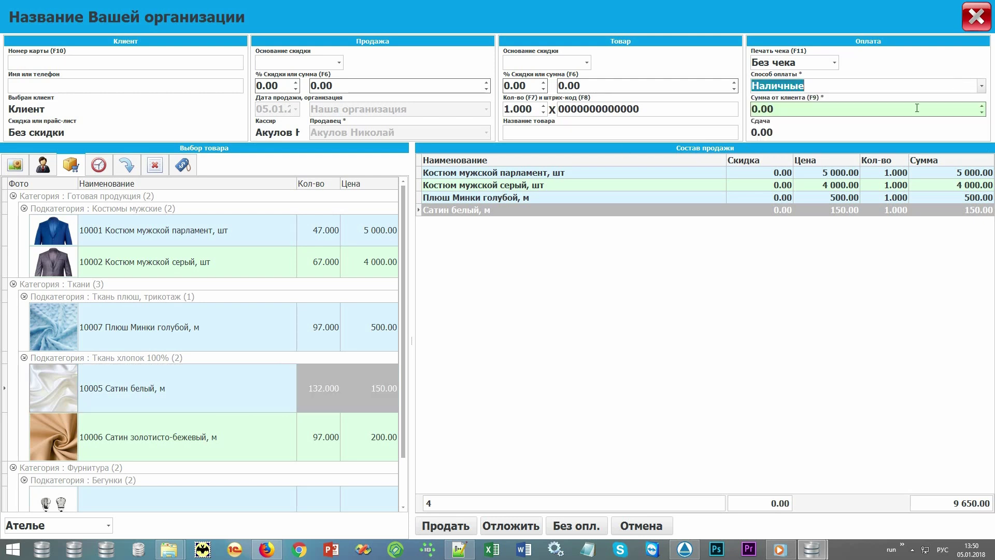
pyautogui.click(800, 108)
pyautogui.write('10000')
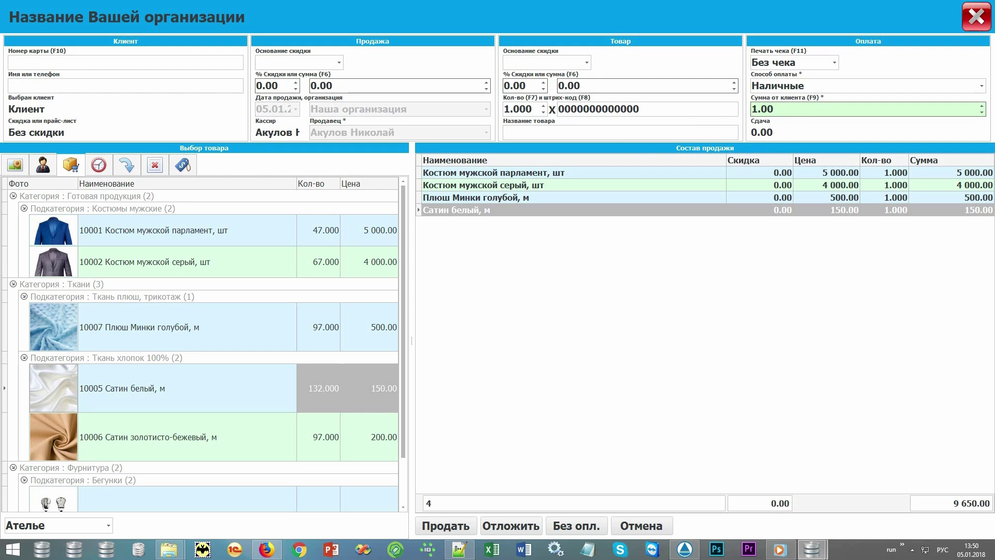
pyautogui.press('Return')
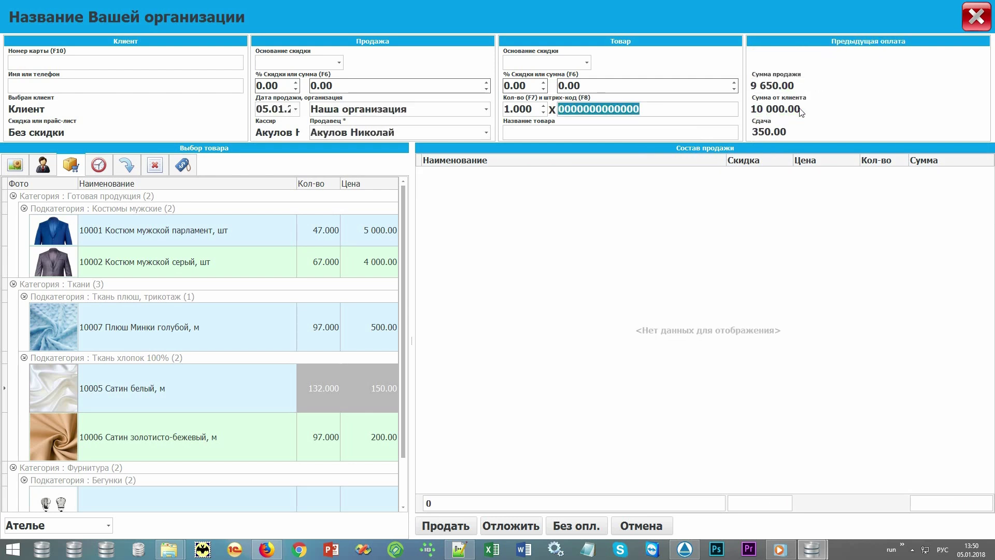
pyautogui.click(975, 20)
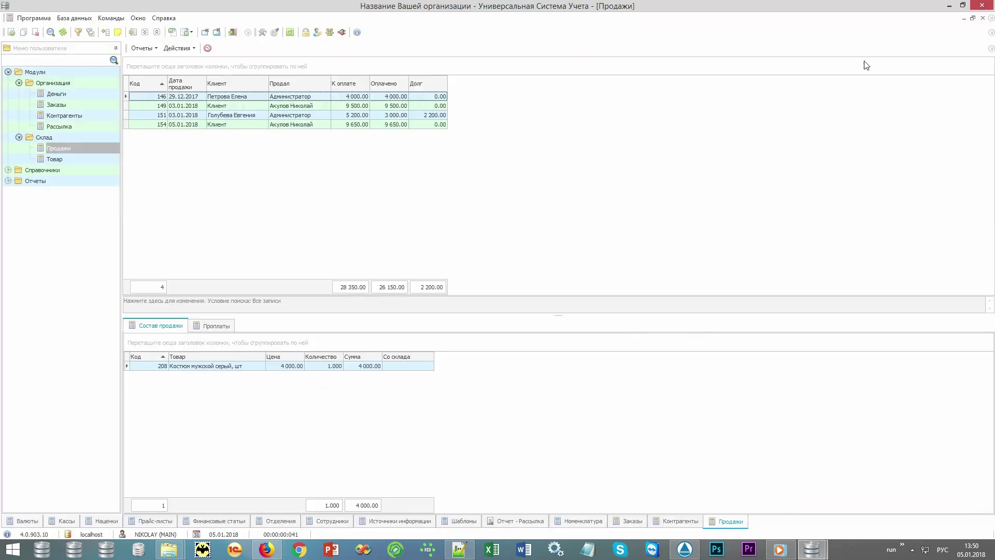
pyautogui.click(312, 125)
pyautogui.click(143, 47)
pyautogui.click(152, 75)
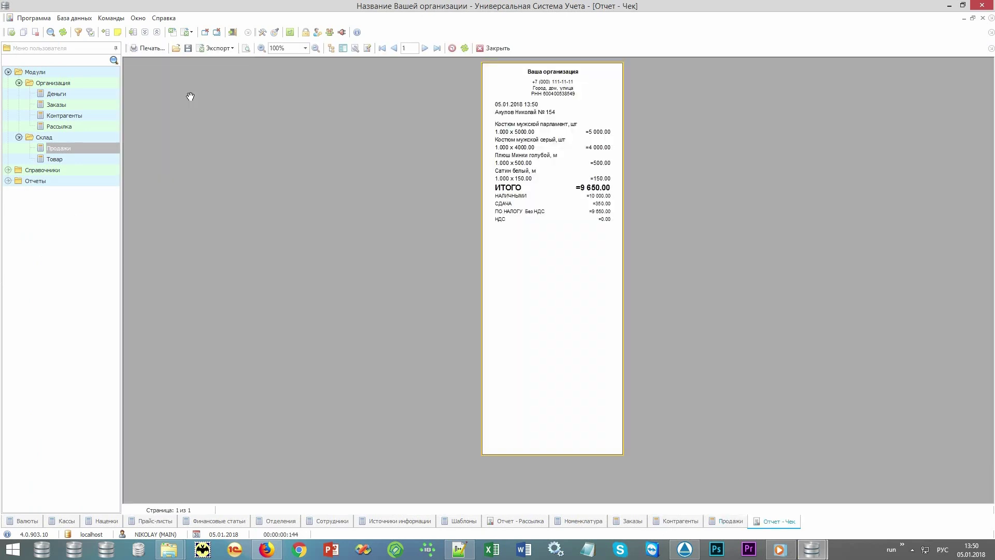
pyautogui.scroll(3, 191, 96)
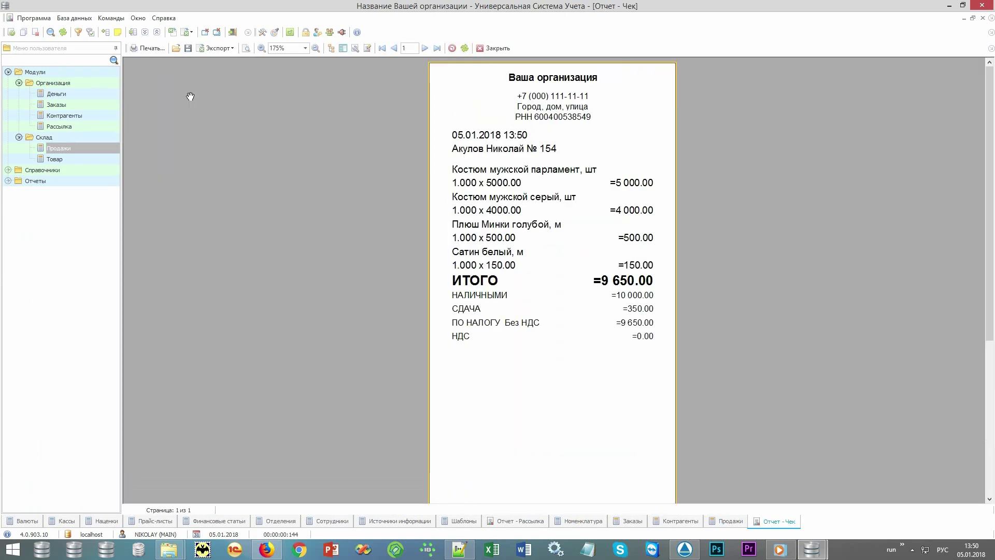
pyautogui.click(497, 50)
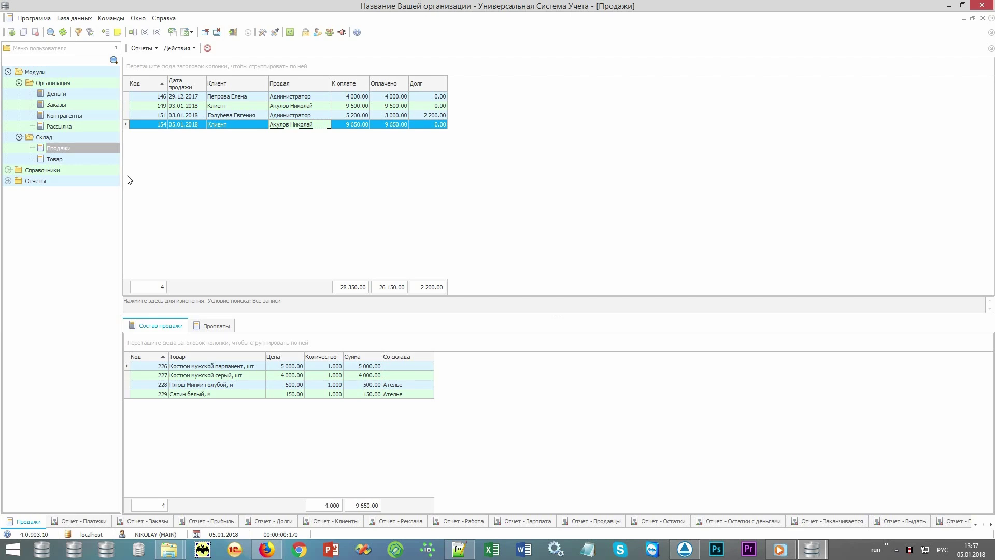
# - Expand Отчеты and its Сотрудники, Склад, Рассылка and Деньги report groups
pyautogui.click(104, 180)
pyautogui.click(104, 179)
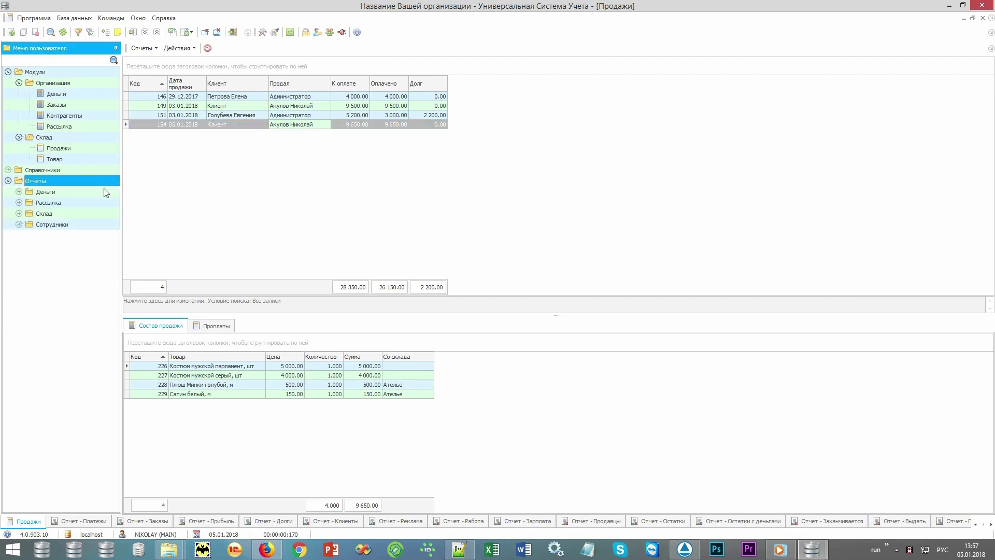
pyautogui.click(19, 225)
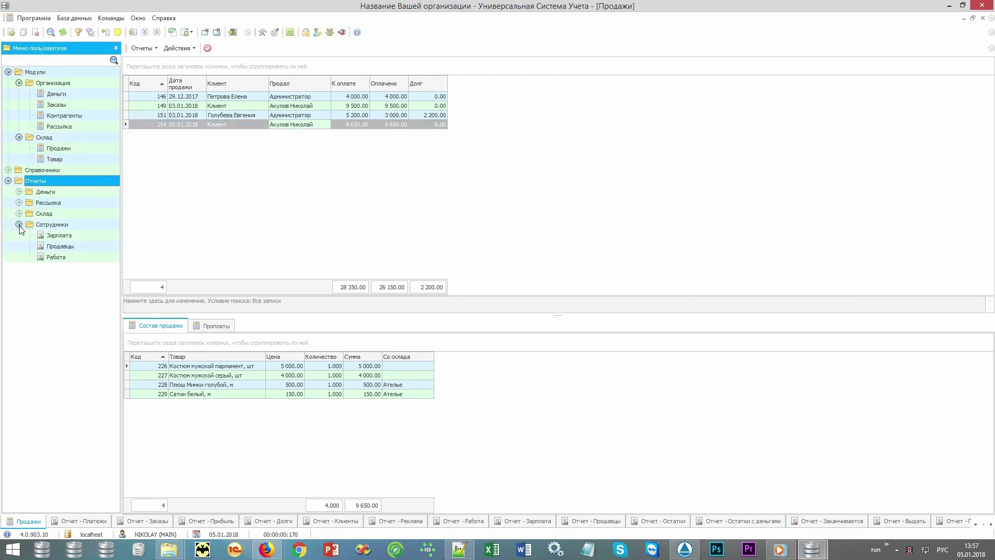
pyautogui.click(19, 214)
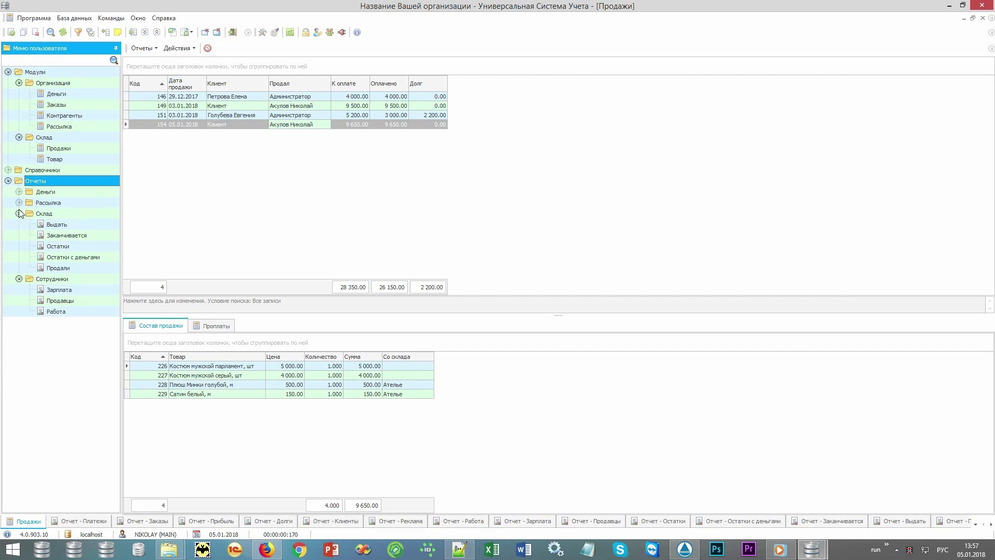
pyautogui.click(19, 203)
pyautogui.click(19, 191)
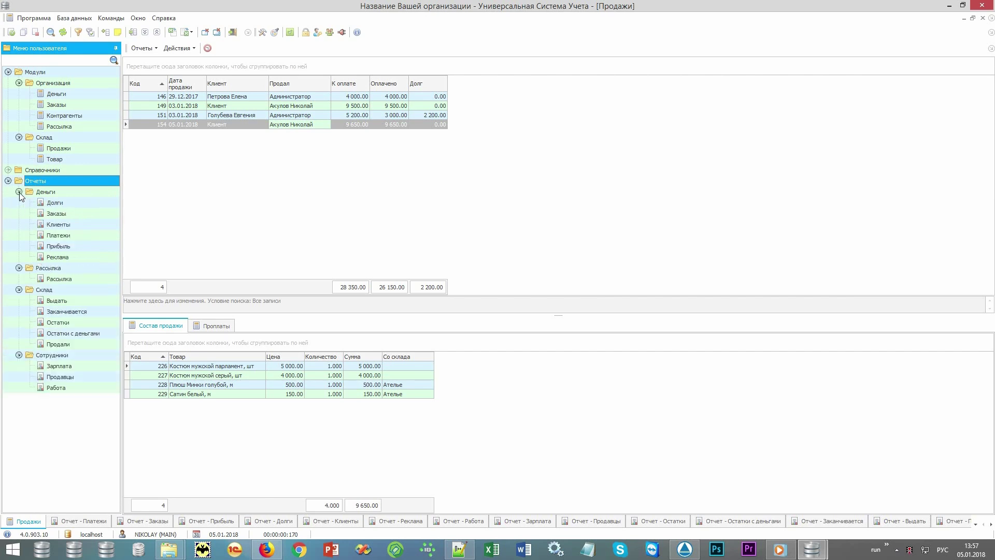